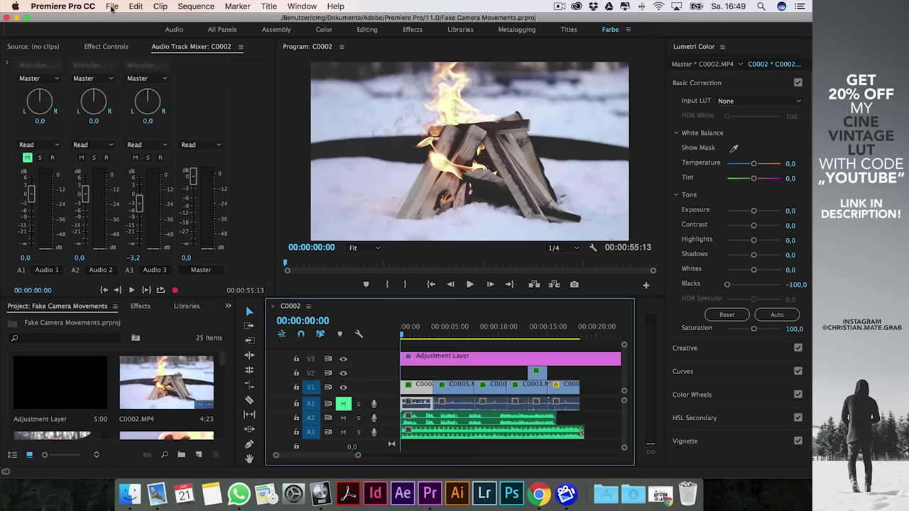
Create a new project named 'cam movements'
click(112, 6)
mouse_move(120, 20)
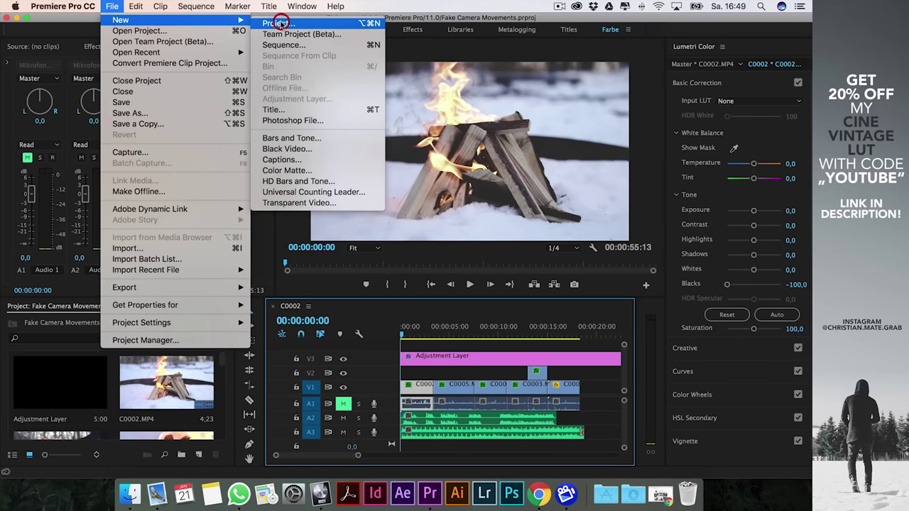
click(281, 22)
key(Return)
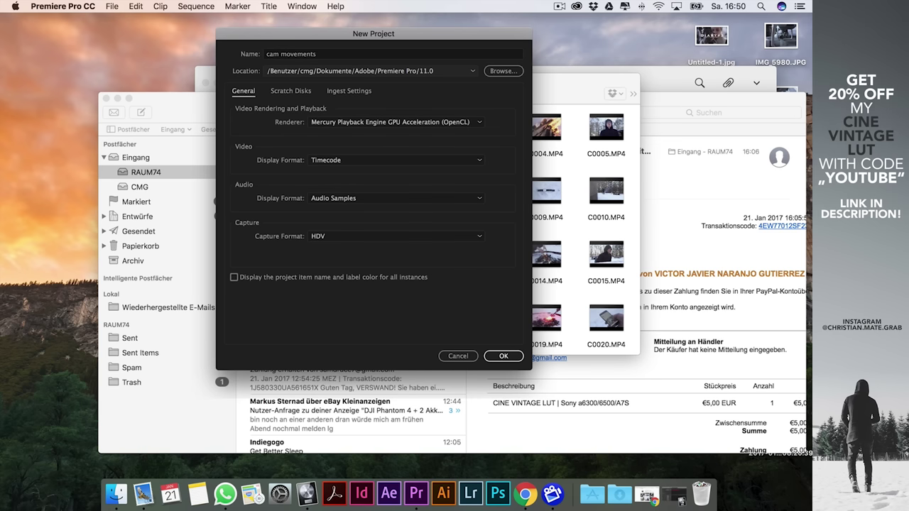
Import C0002.MP4 from the snow clips folder into the Project panel
key(super+Tab)
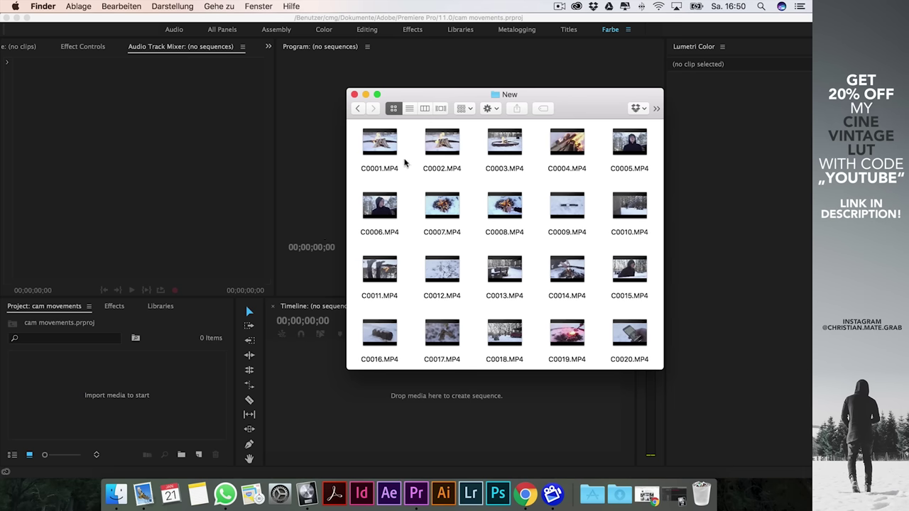
drag(440, 141, 67, 398)
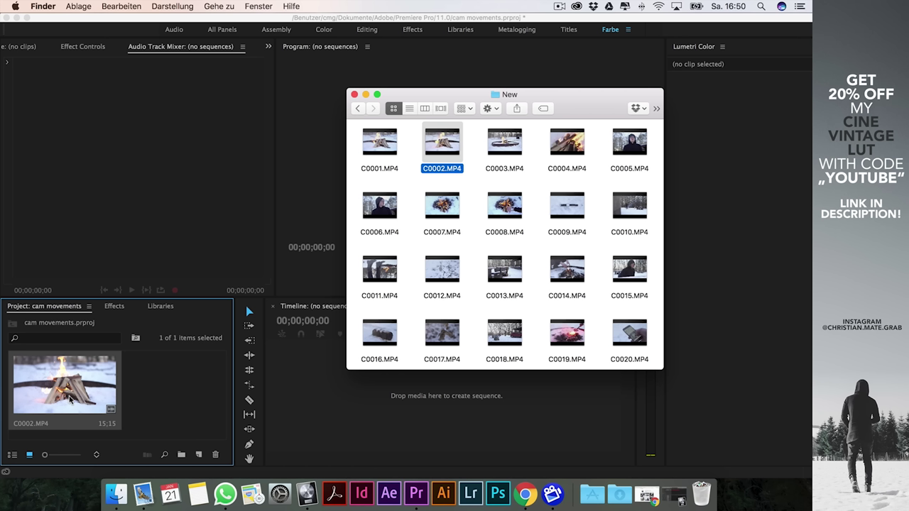
click(66, 384)
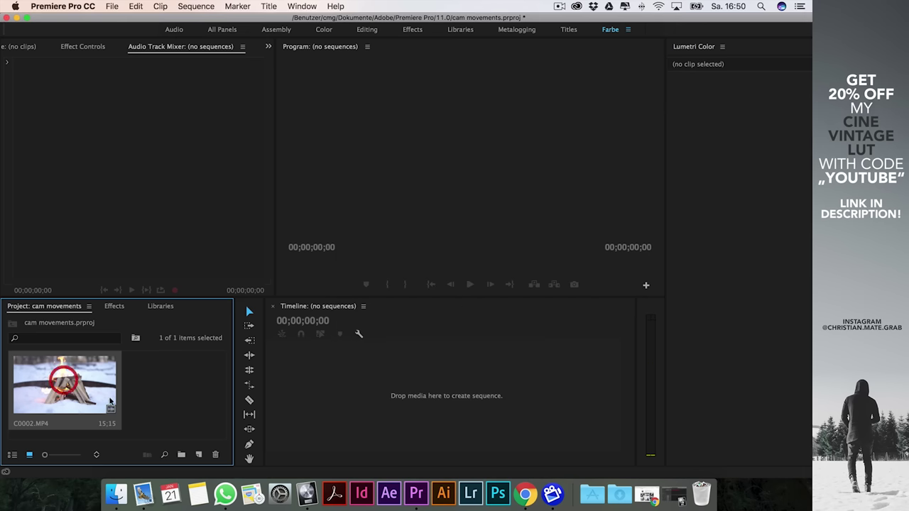
Preview C0002.MP4 and build a new sequence from it
double_click(71, 375)
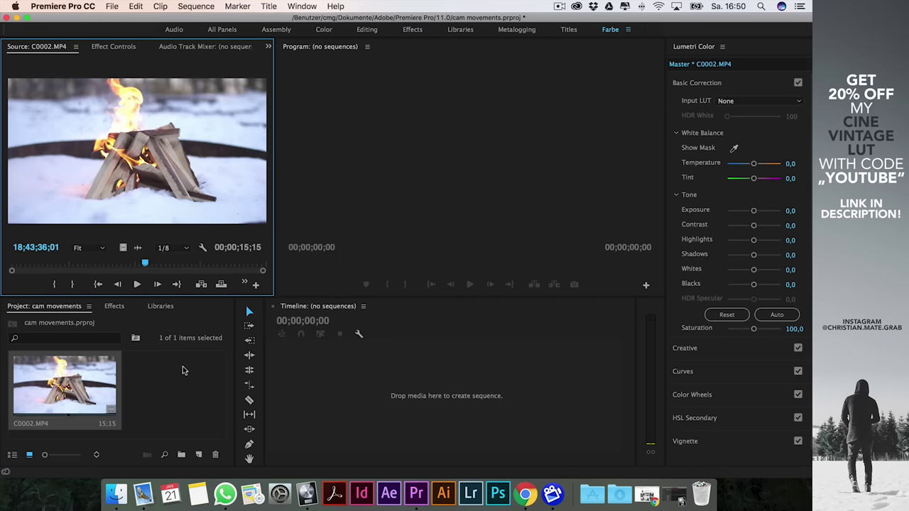
click(247, 372)
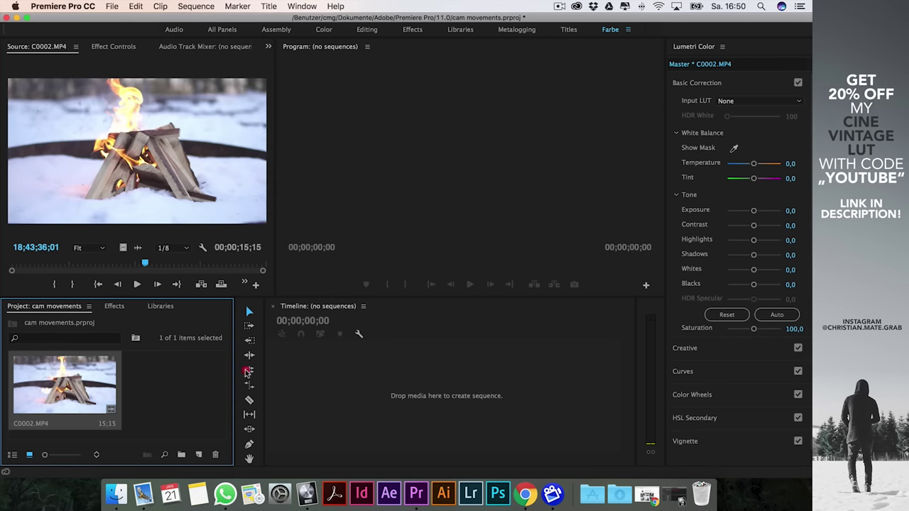
drag(335, 399, 337, 398)
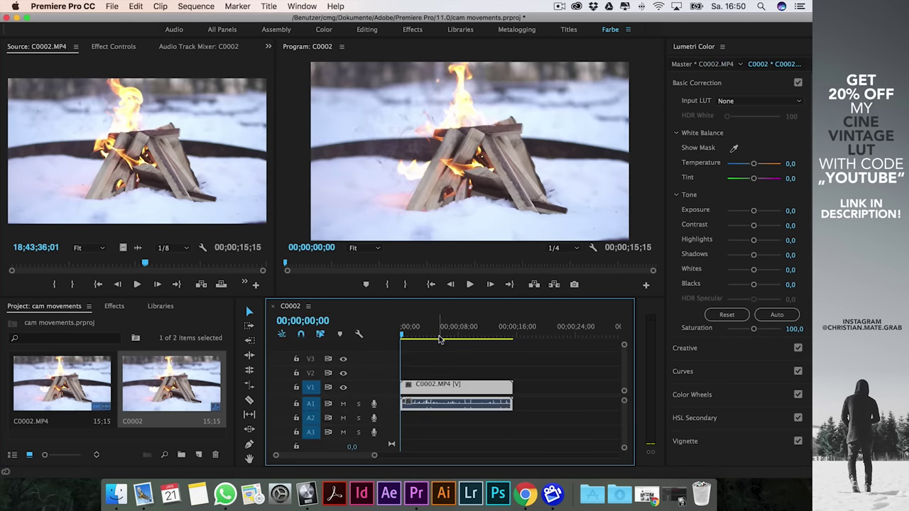
Change the C0002 sequence frame size to 1920×1080 in Sequence Settings
click(342, 340)
click(196, 6)
click(202, 19)
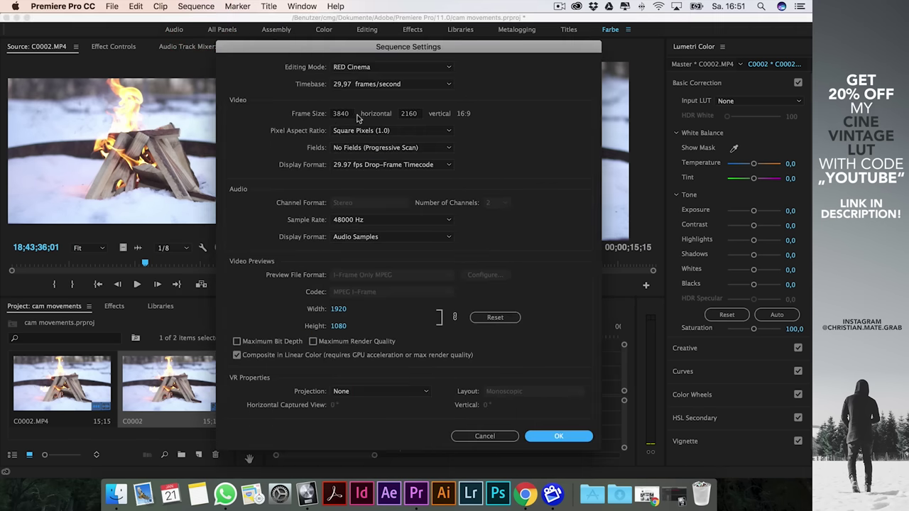
click(348, 114)
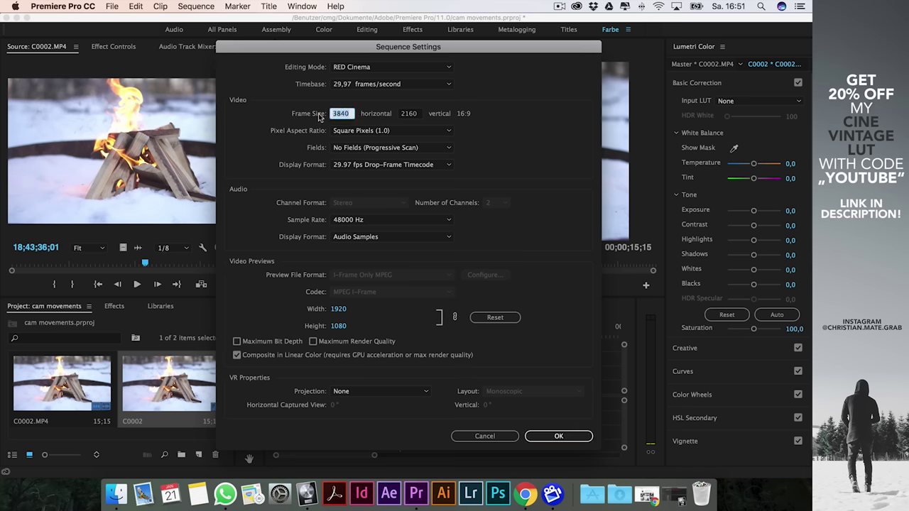
text(1920)
key(Tab)
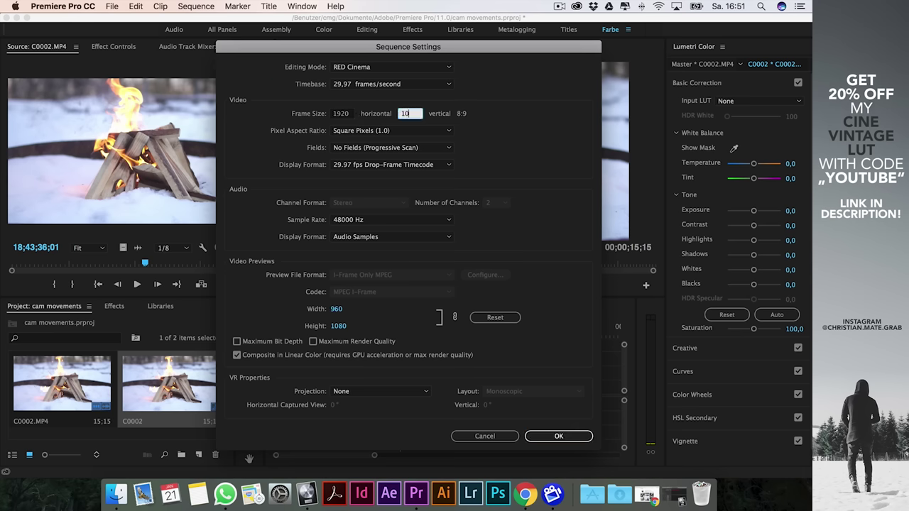
key(Return)
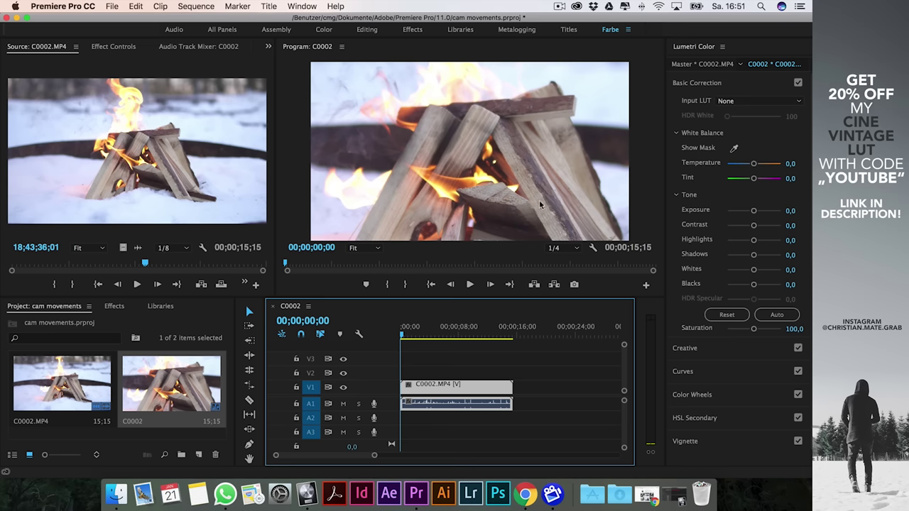
Set the C0002 clip's Motion Scale to 50 in Effect Controls
click(113, 47)
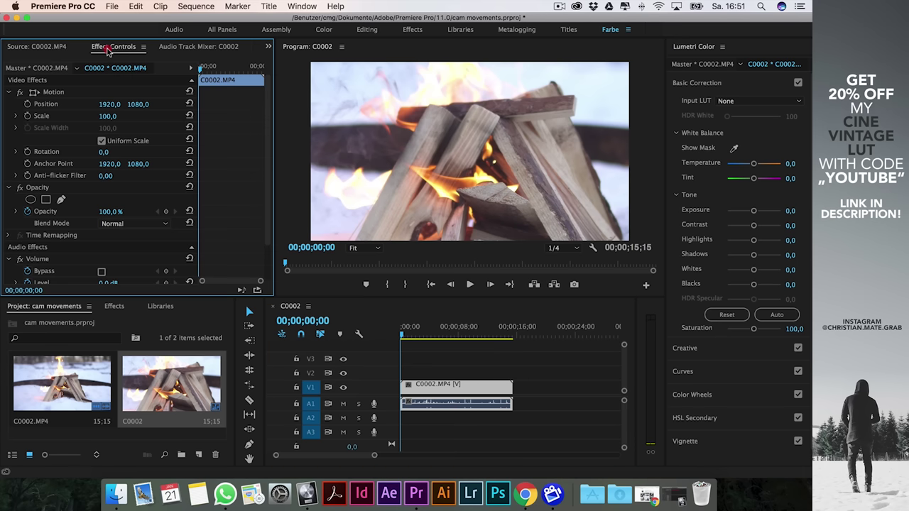
click(71, 46)
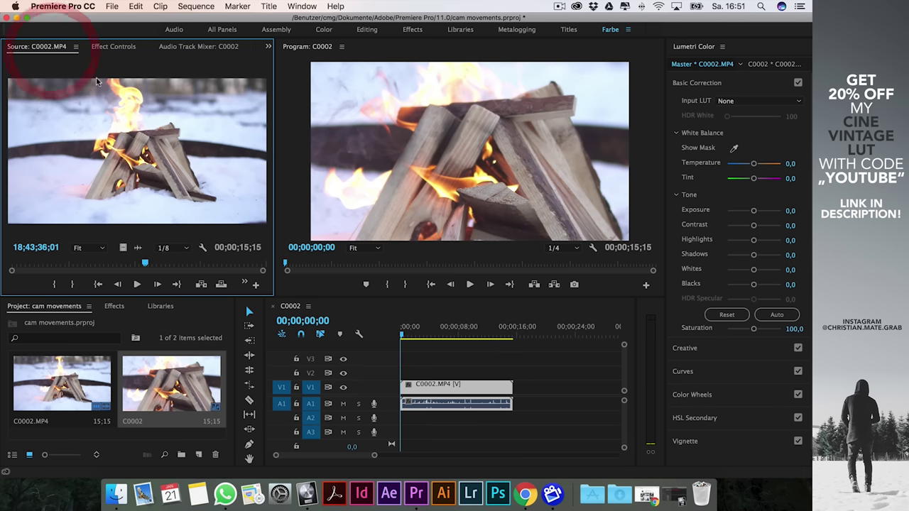
click(118, 48)
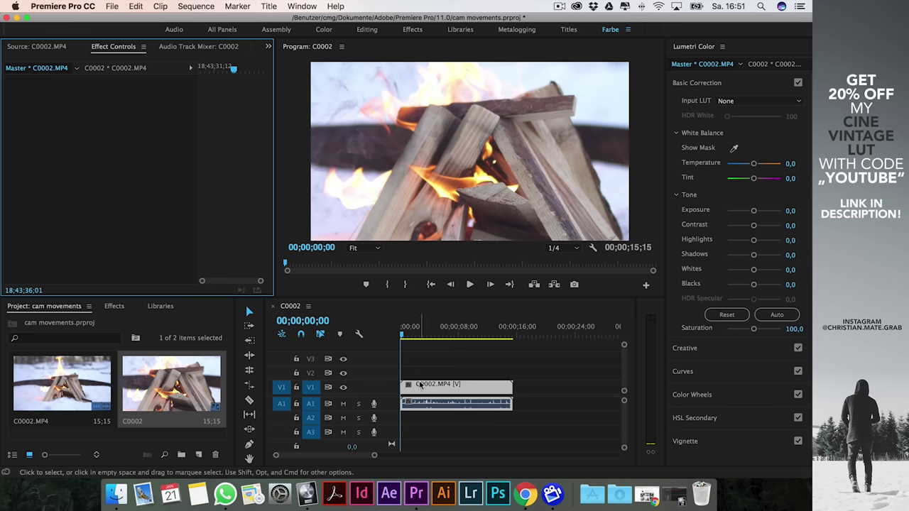
click(421, 384)
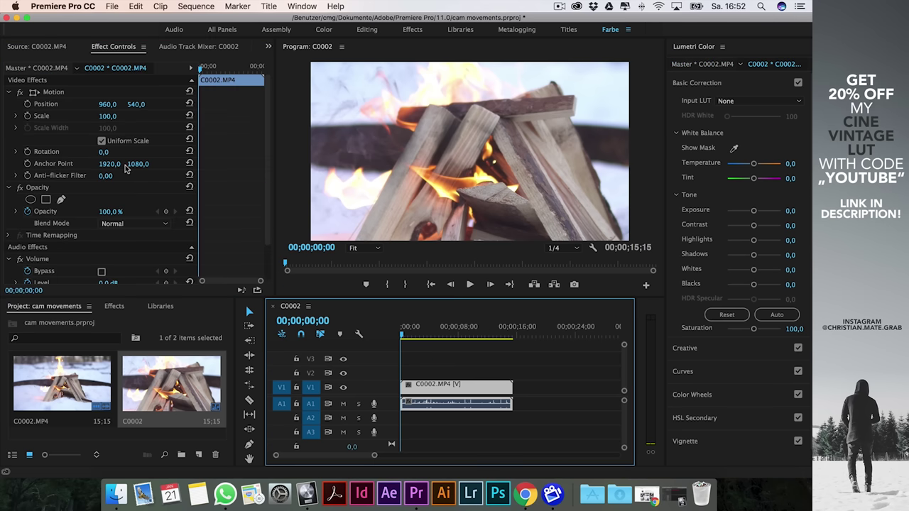
click(203, 283)
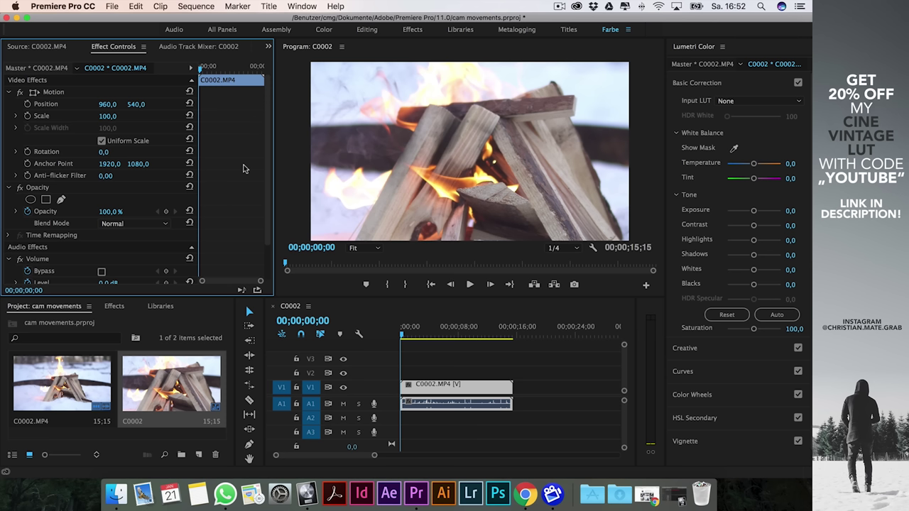
click(108, 116)
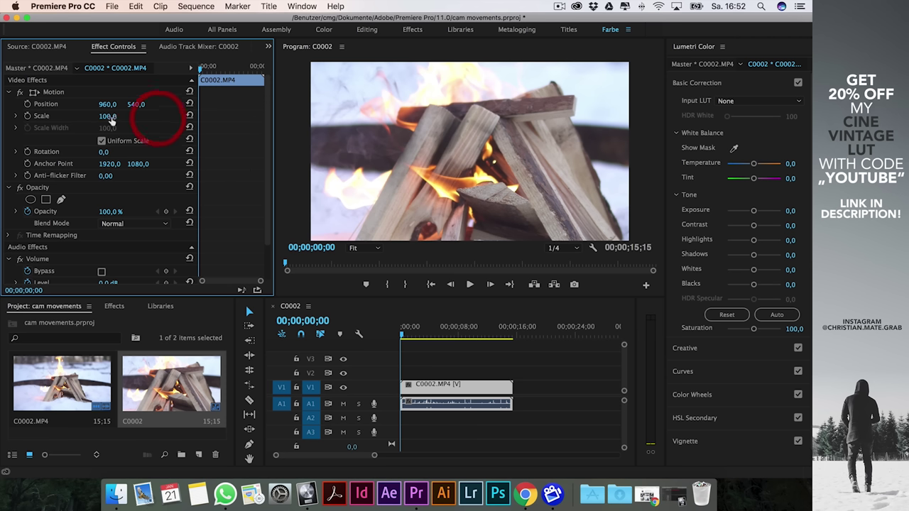
text(50)
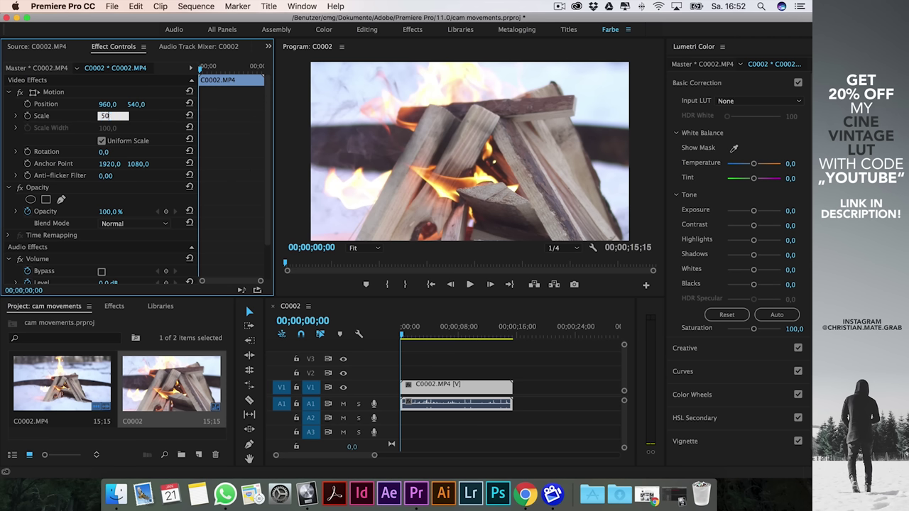
key(Return)
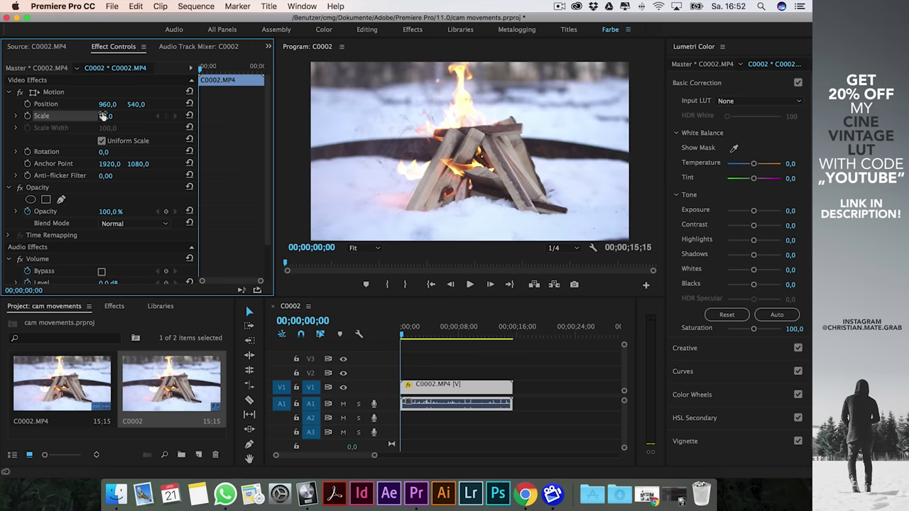
Add a starting Scale keyframe at 50 and play the sequence to five seconds
click(27, 116)
click(403, 336)
key(space)
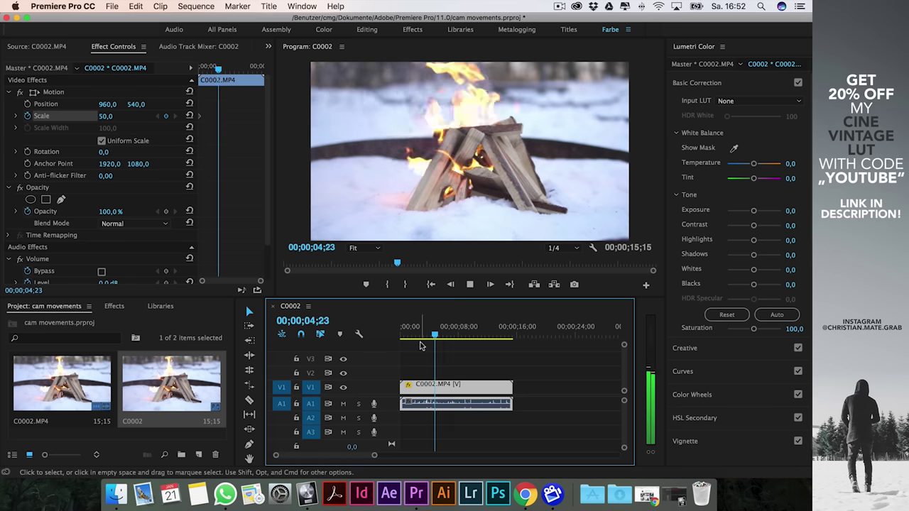
key(space)
Mute audio track A1 and cut C0002 at five seconds, deleting the rest
click(343, 404)
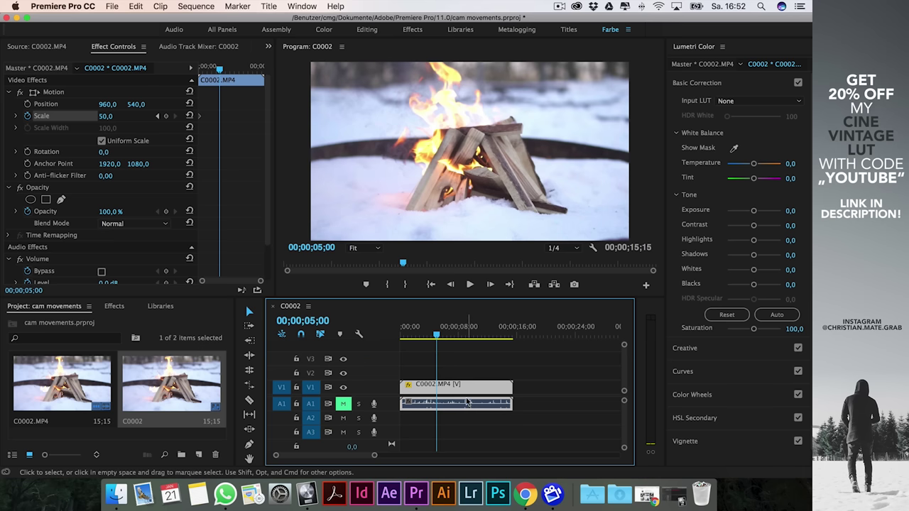
click(444, 391)
key(cmd+k)
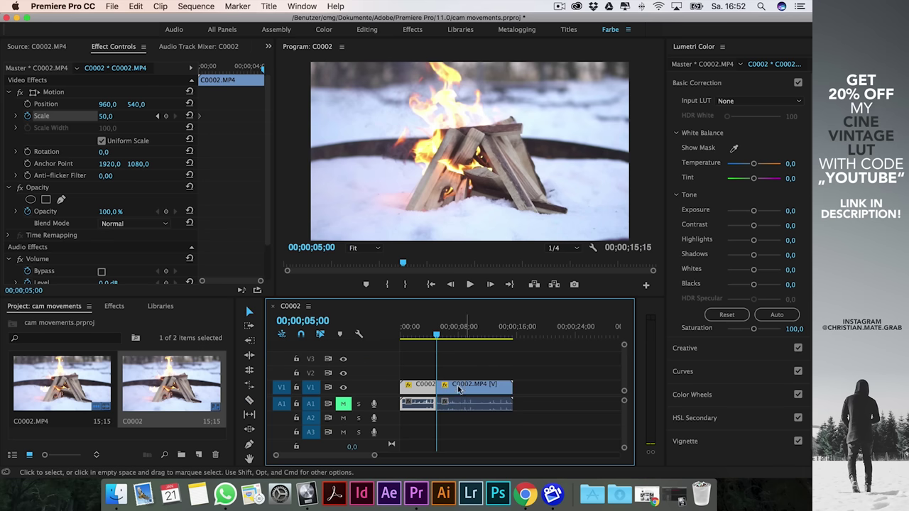
click(458, 389)
key(Delete)
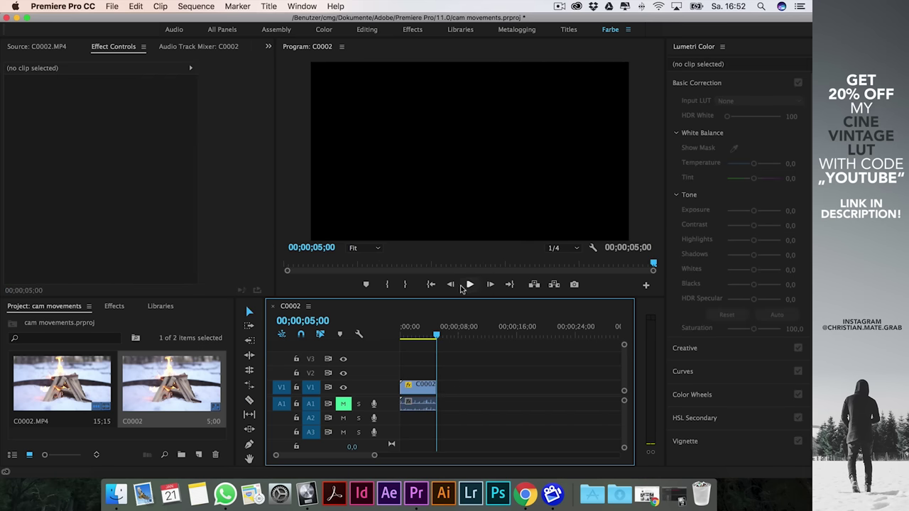
Add an ending Scale keyframe of 60 on the clip's last frame
click(450, 284)
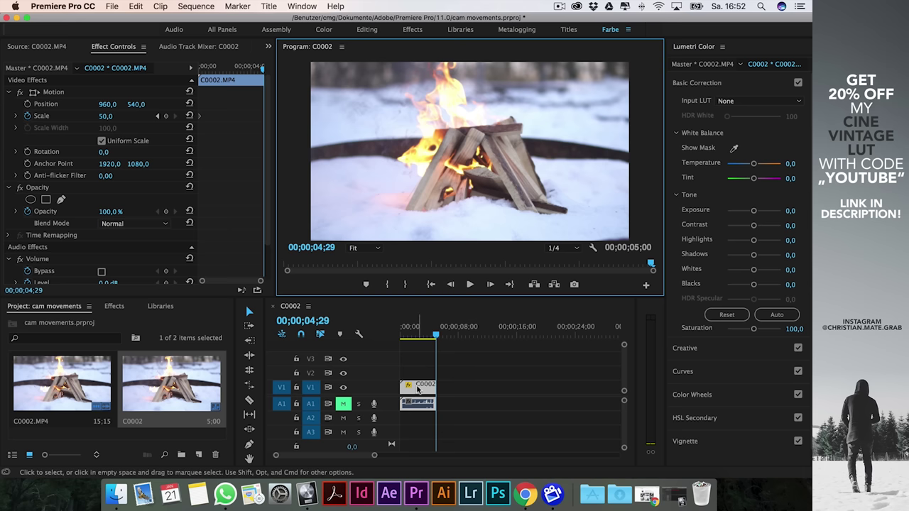
click(110, 119)
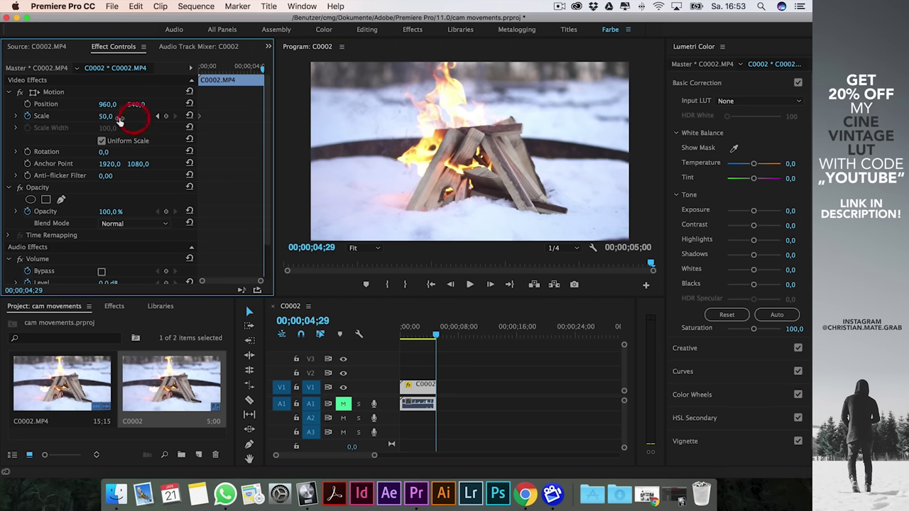
click(103, 118)
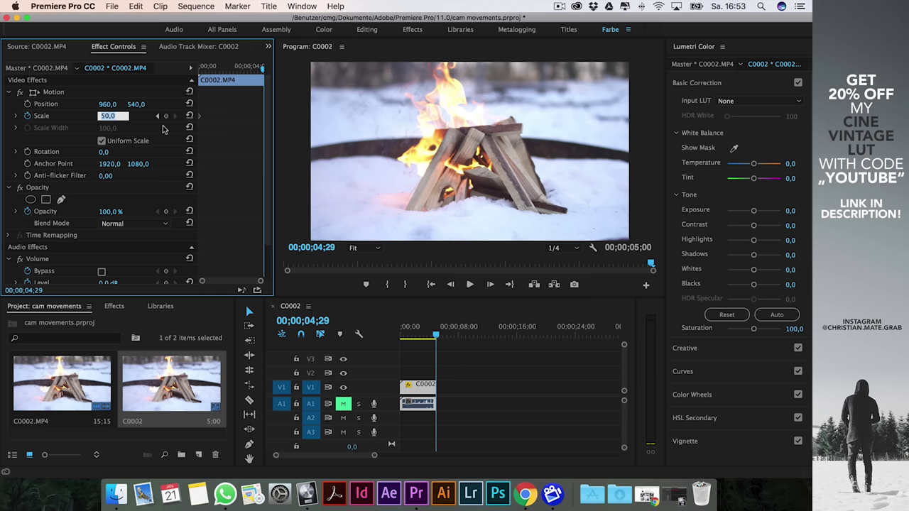
text(60)
key(Return)
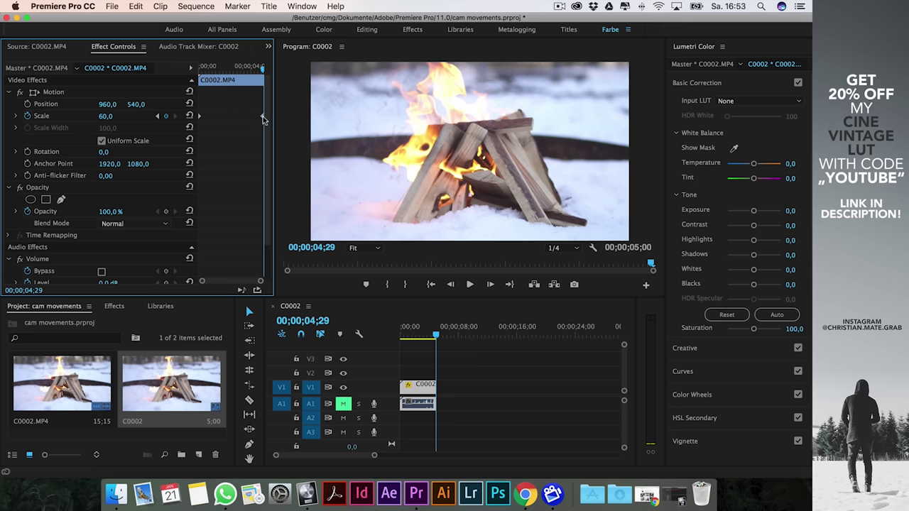
Play back the 50-to-60 zoom from the start of the clip
drag(263, 68, 194, 71)
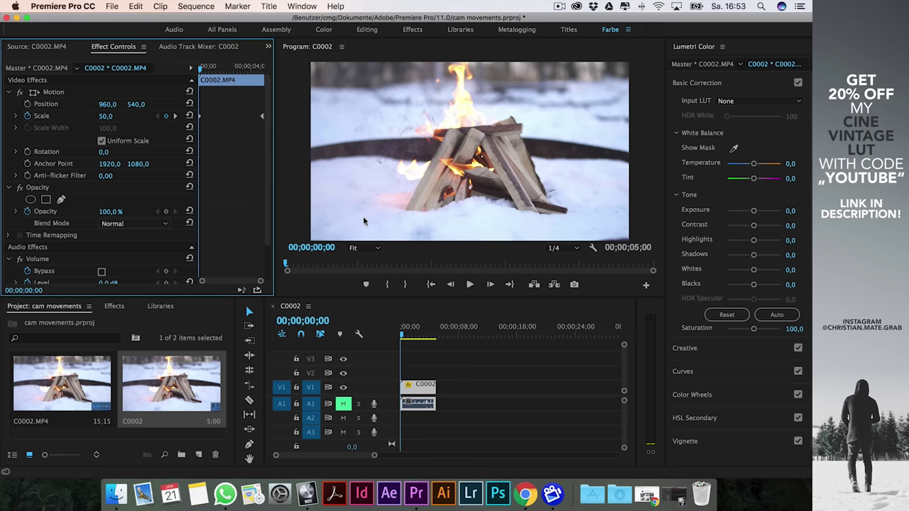
key(space)
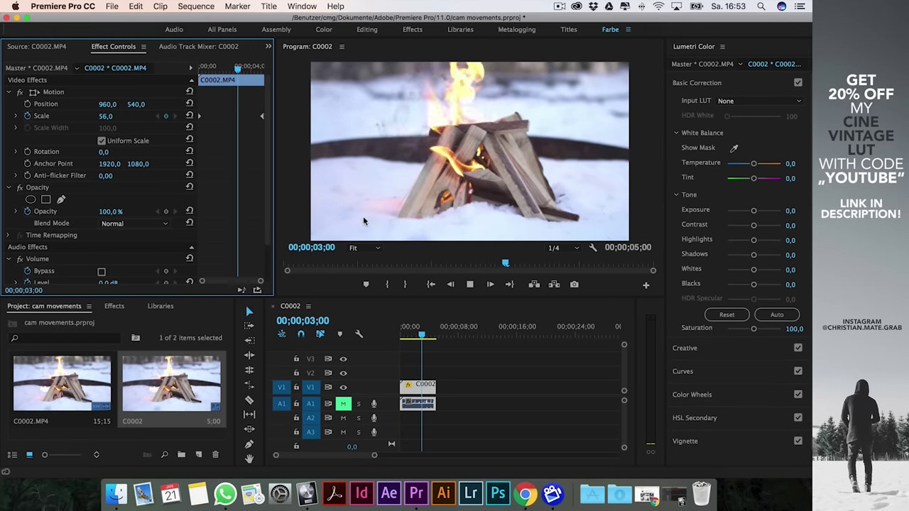
key(space)
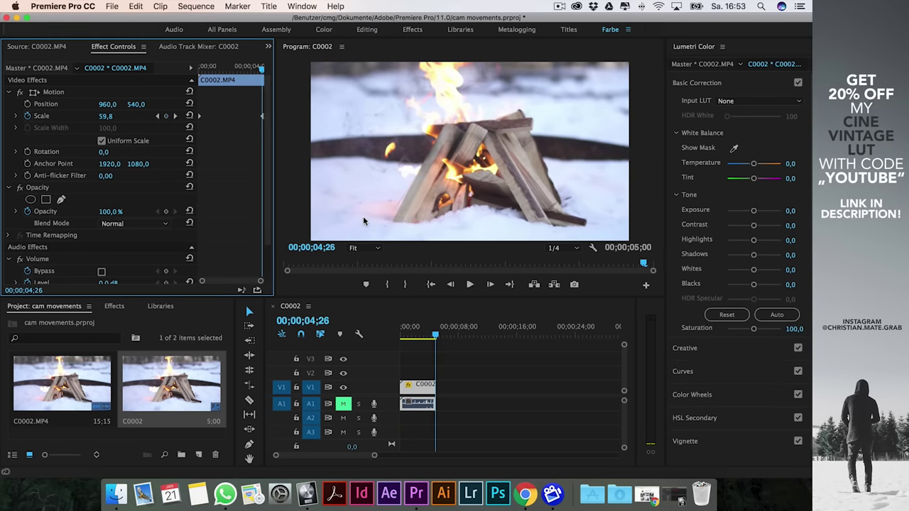
Import C0014.MP4 from the source clips folder into the project
click(116, 494)
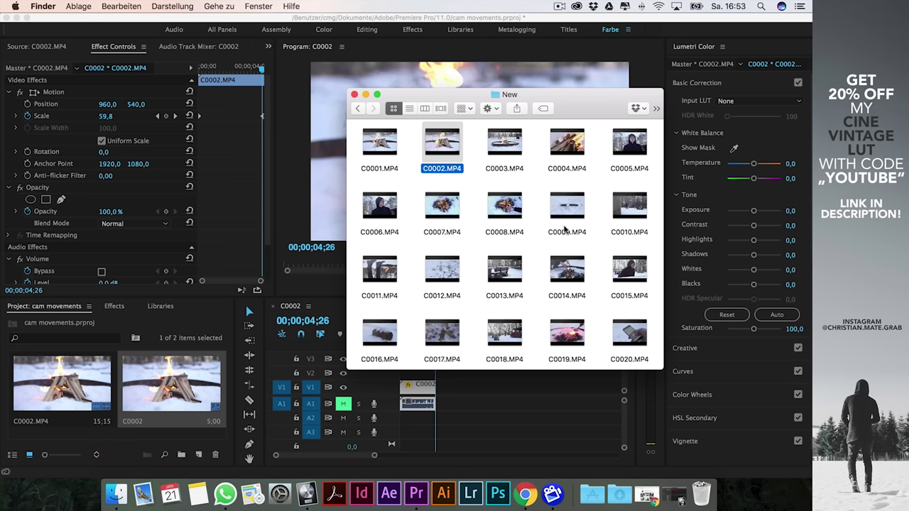
scroll(615, 299, down, 1)
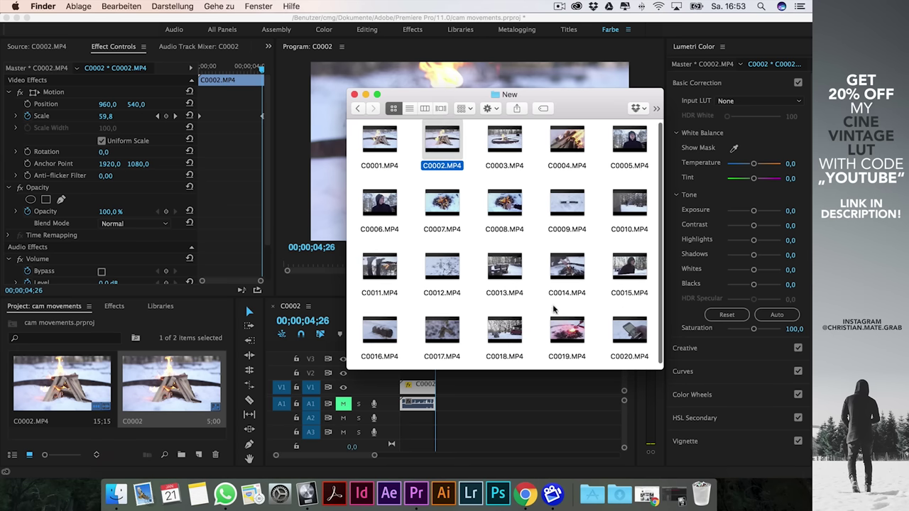
drag(470, 94, 618, 91)
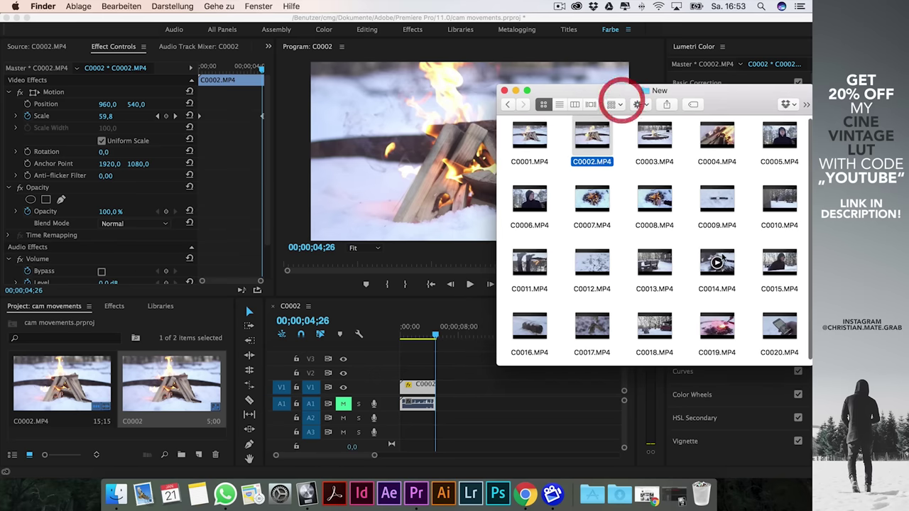
mouse_move(717, 262)
mouse_down()
mouse_move(646, 286)
mouse_move(116, 378)
mouse_move(142, 384)
mouse_up()
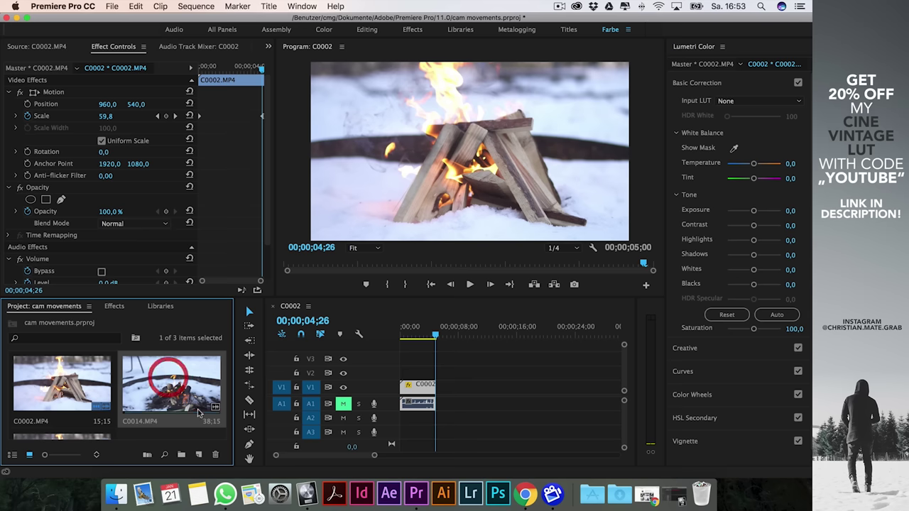
Trim C0014 to about seven seconds with In/Out points and place it after C0002
double_click(170, 391)
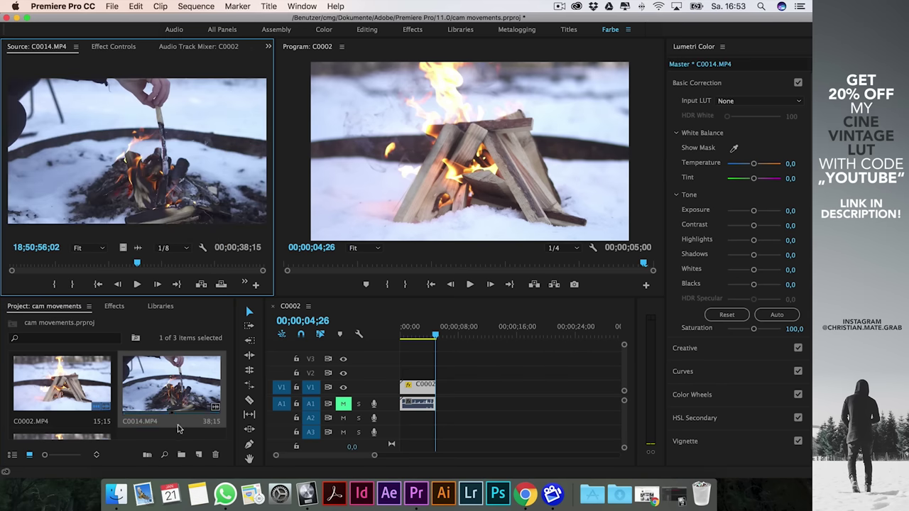
click(54, 282)
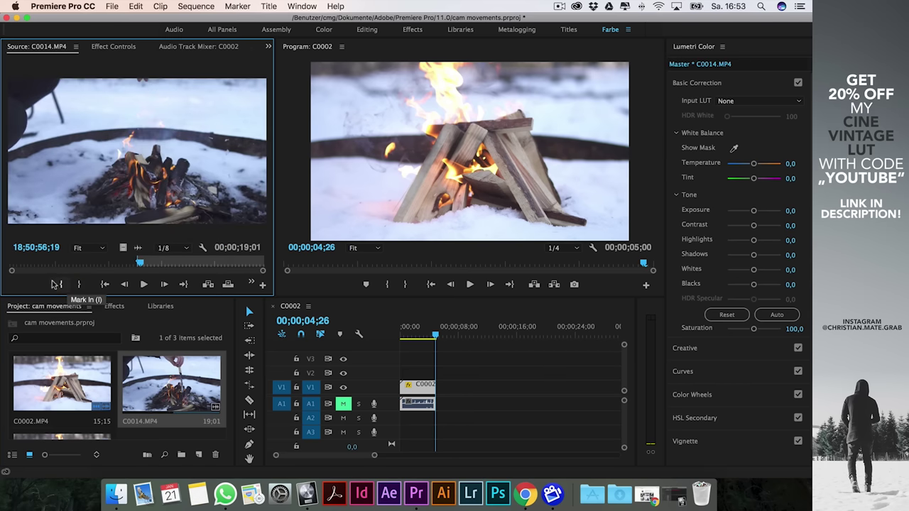
key(space)
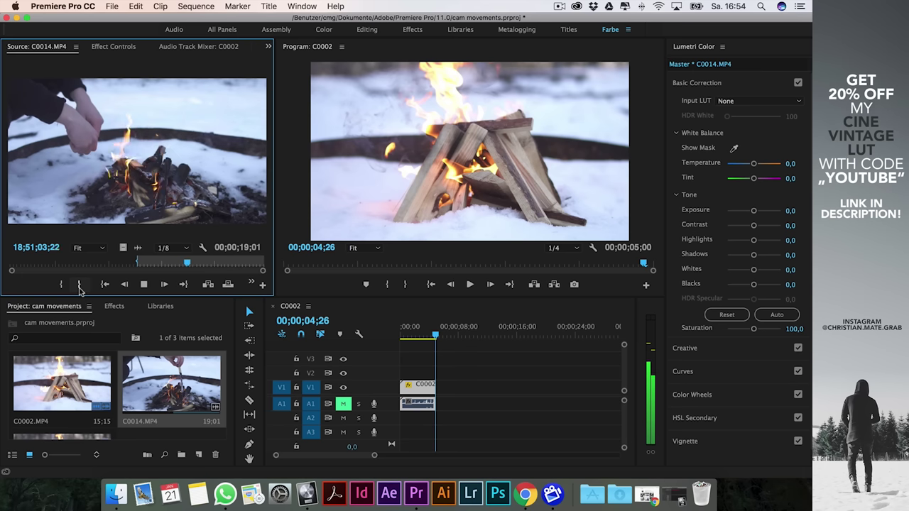
key(space)
click(79, 284)
drag(196, 213, 434, 387)
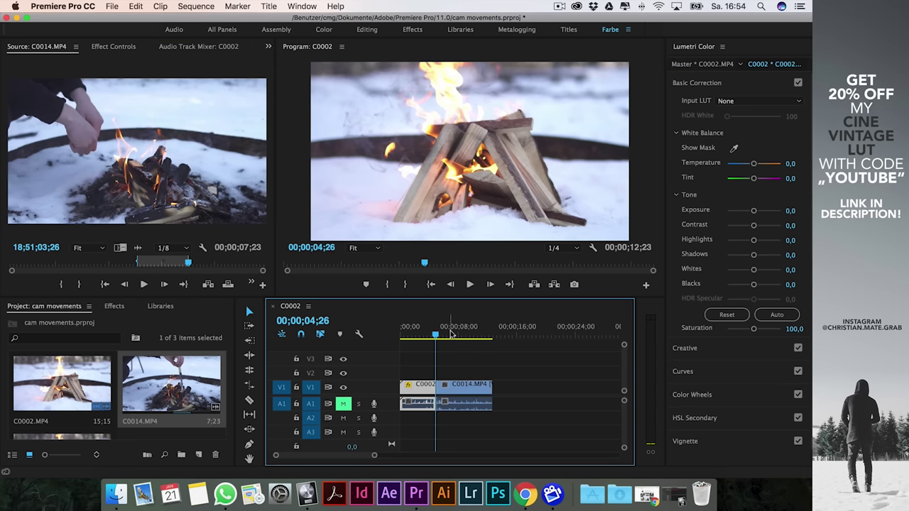
At the first frame of C0014, scale the clip down to 60
click(438, 334)
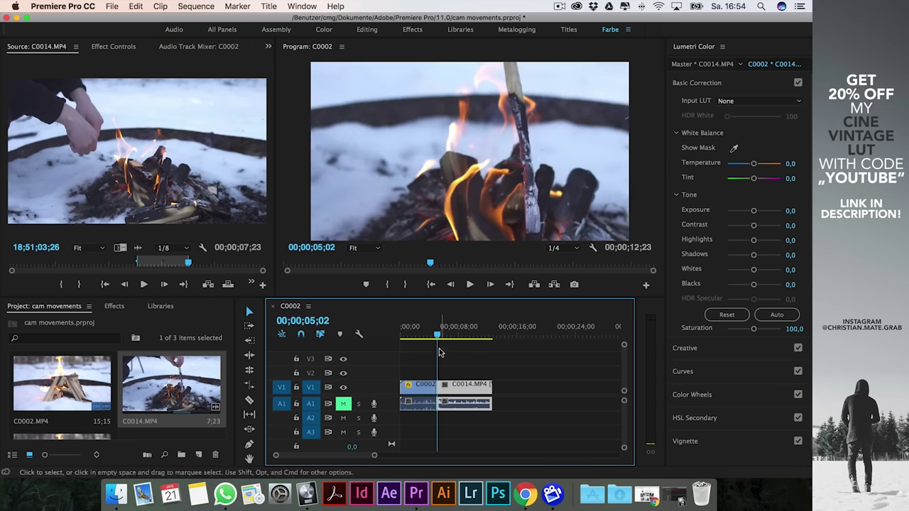
drag(439, 334, 436, 334)
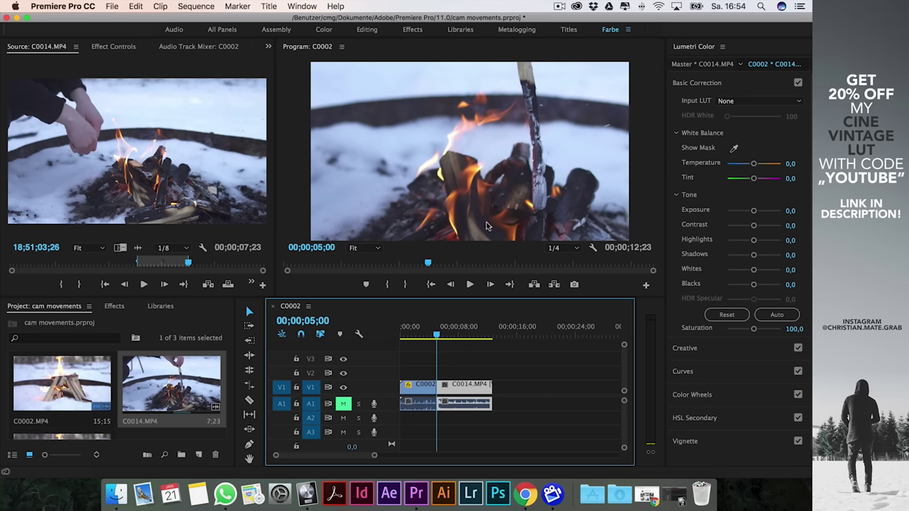
click(451, 284)
click(490, 284)
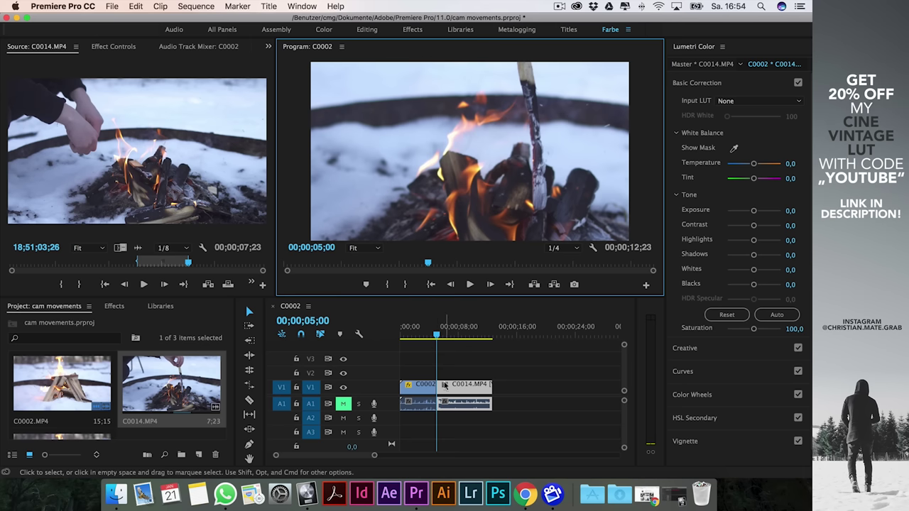
click(109, 48)
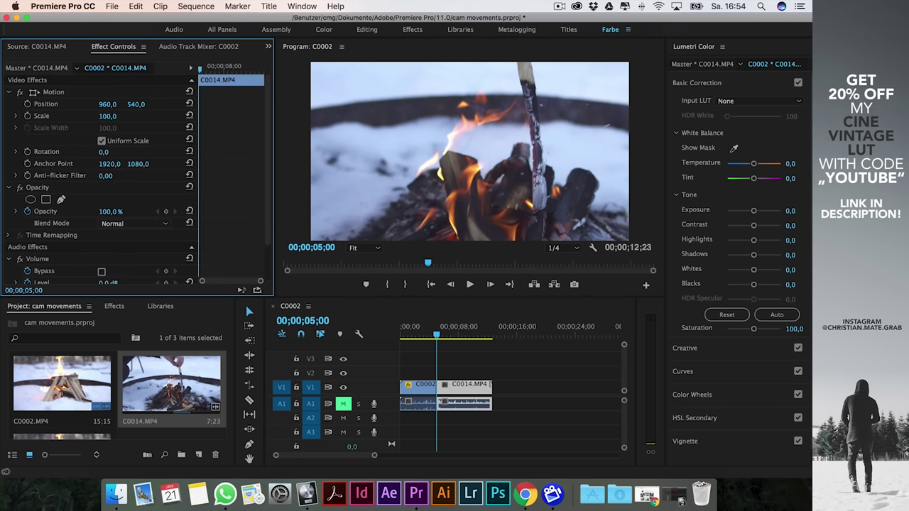
mouse_move(107, 116)
mouse_down()
mouse_move(79, 116)
mouse_move(93, 116)
mouse_up()
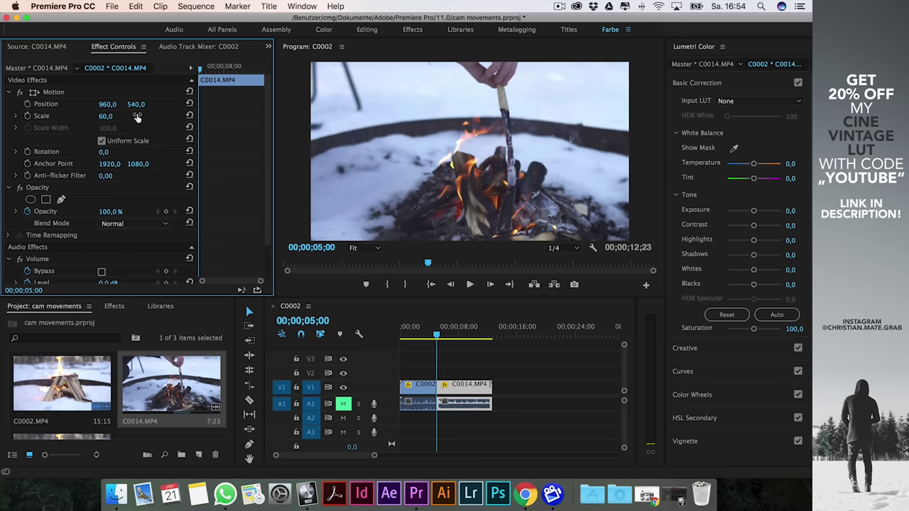
Position the image at 776/436 and set a starting Position keyframe
drag(135, 104, 112, 104)
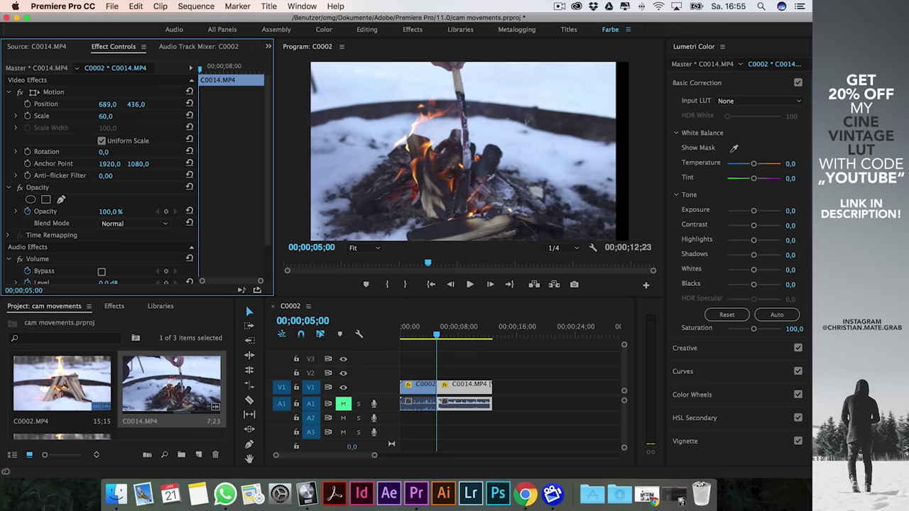
drag(108, 104, 31, 104)
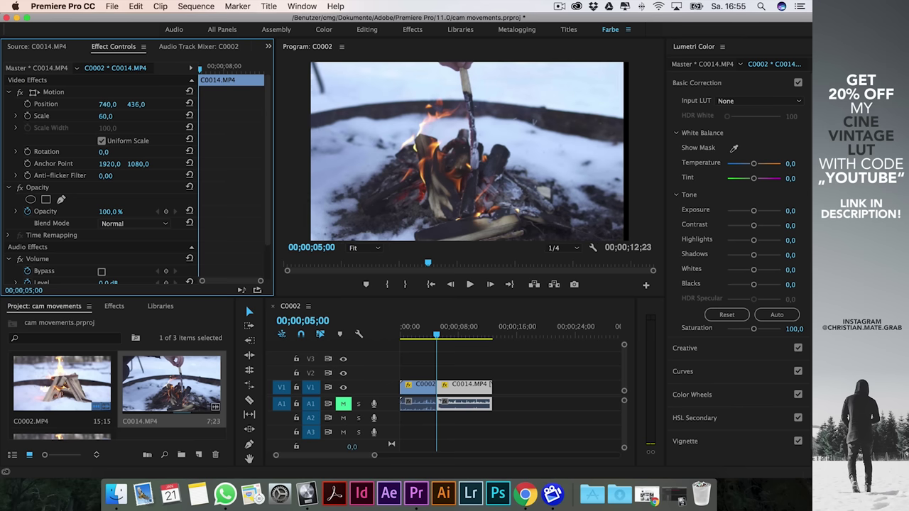
drag(108, 104, 98, 104)
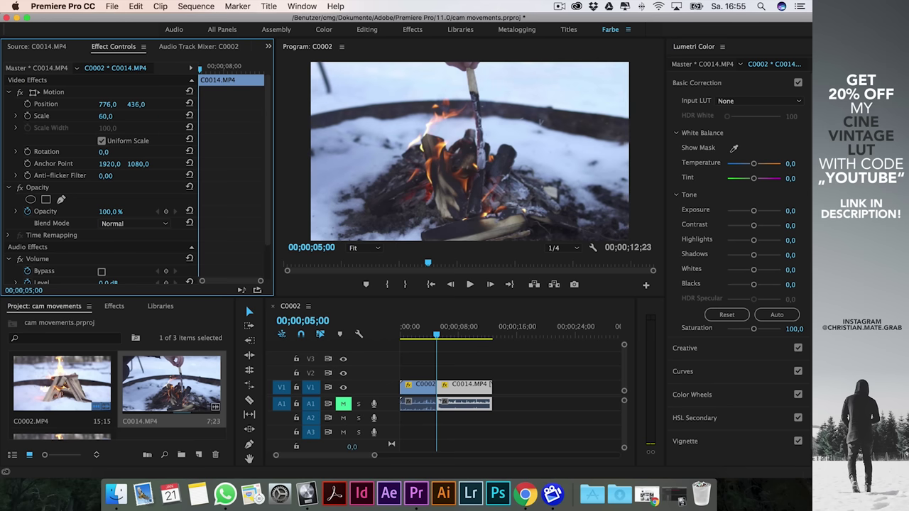
click(27, 103)
On C0014's last frame, slide Position X to 1006.8 and preview the pan
drag(439, 336, 491, 336)
click(491, 285)
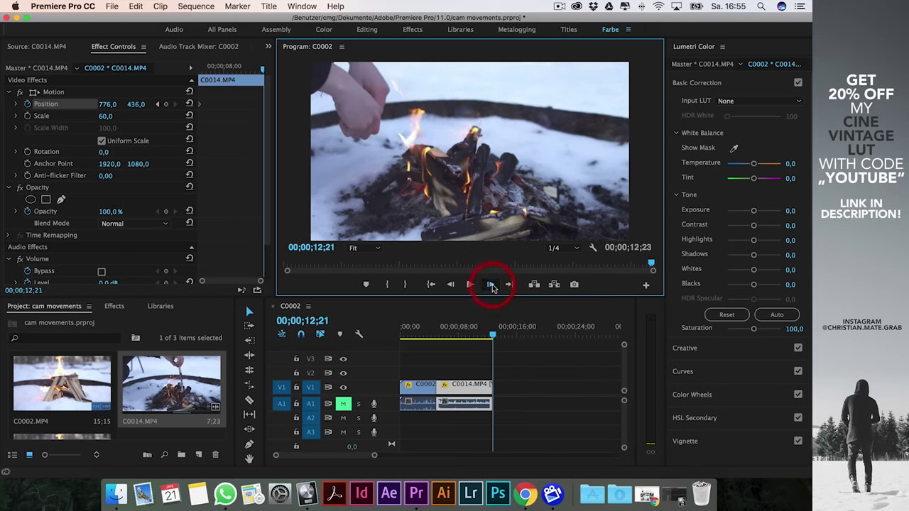
click(490, 285)
click(451, 285)
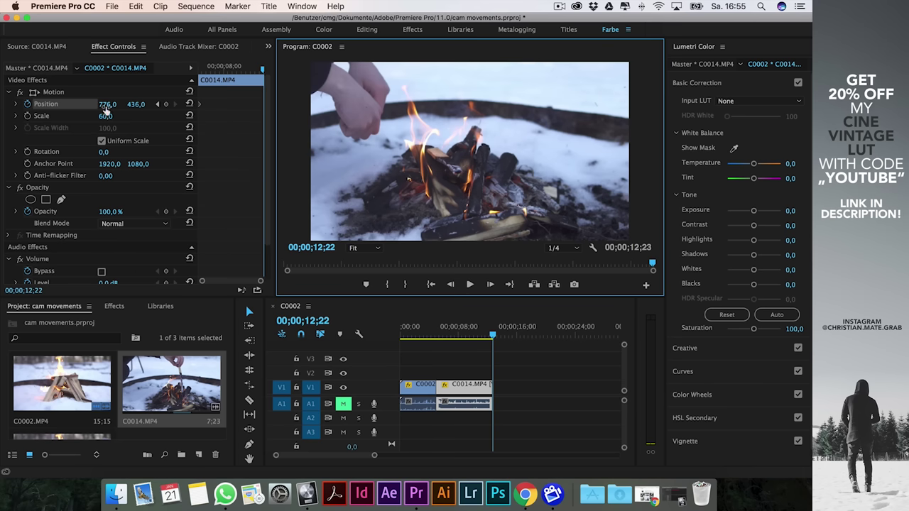
click(106, 105)
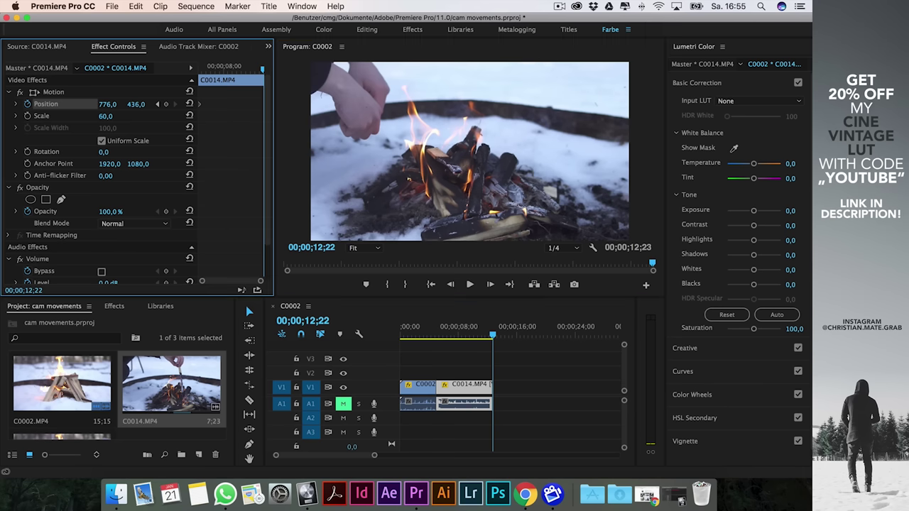
drag(108, 105, 277, 104)
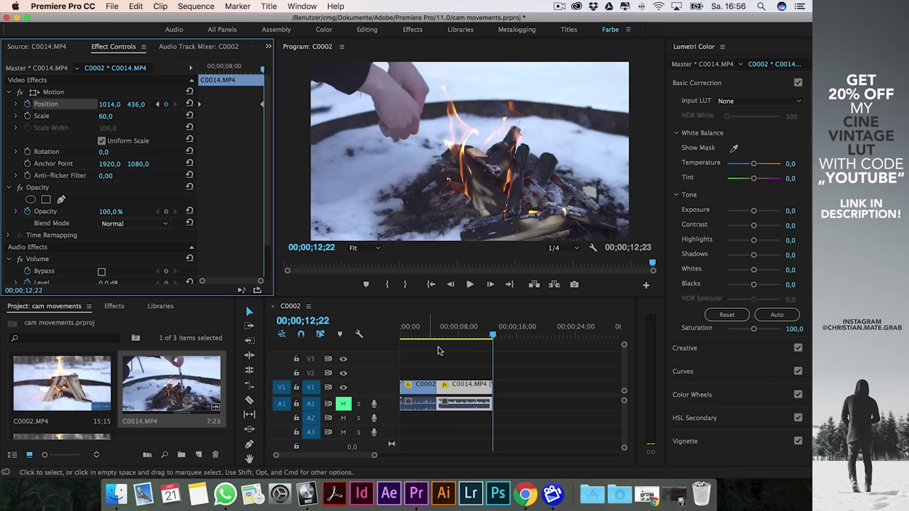
click(436, 337)
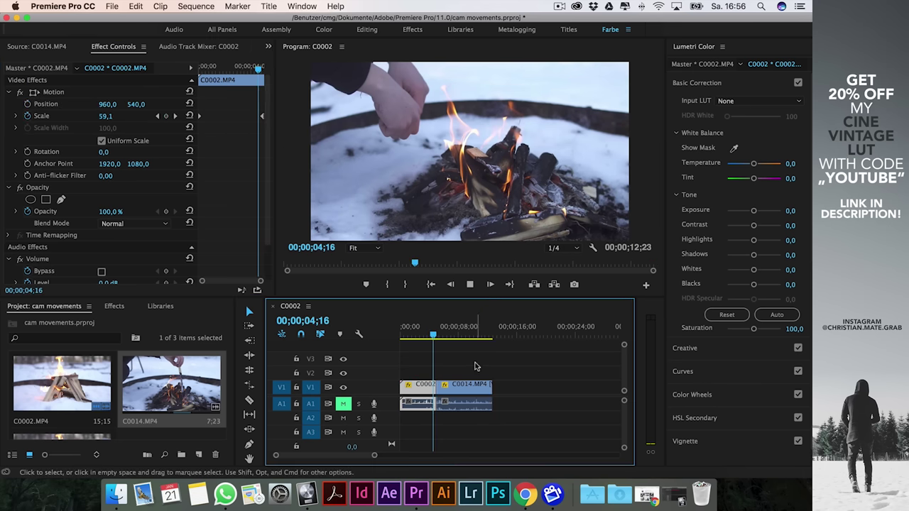
key(space)
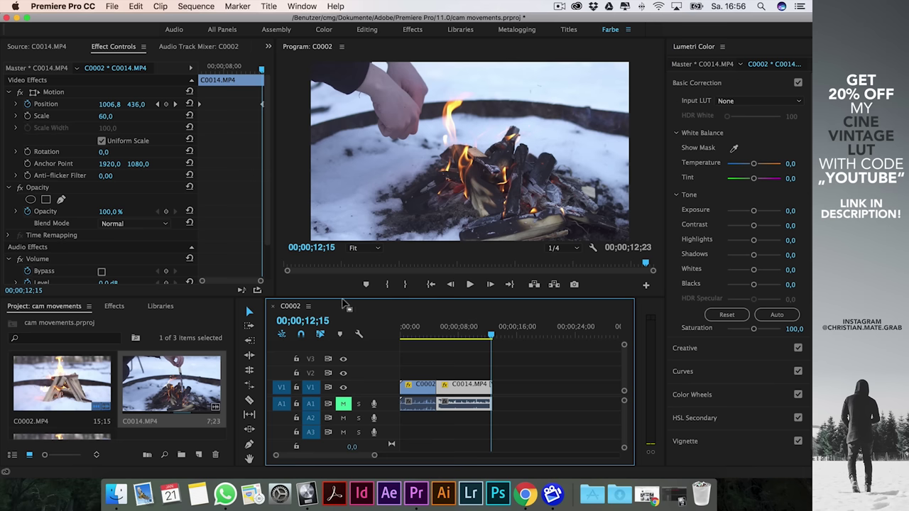
Import C0009.MP4, place it after C0014, and go to its first frame
click(117, 494)
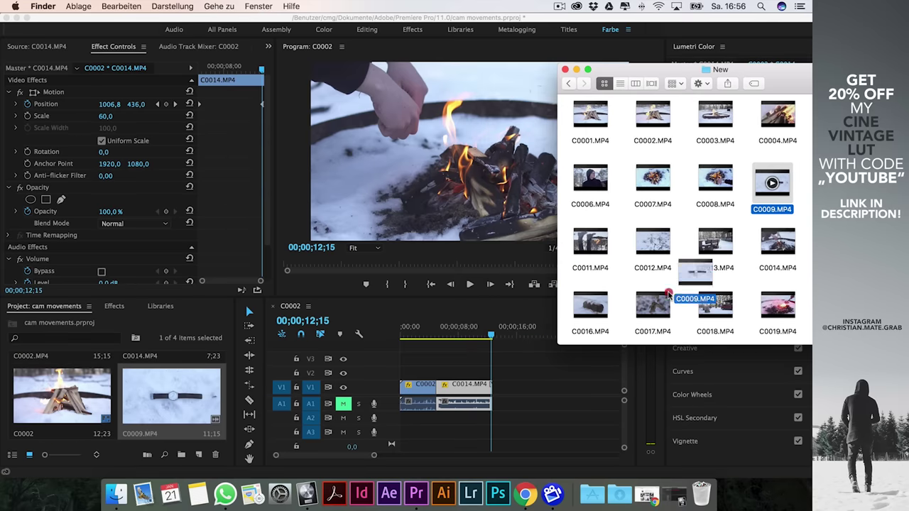
drag(717, 200, 497, 384)
drag(490, 334, 497, 337)
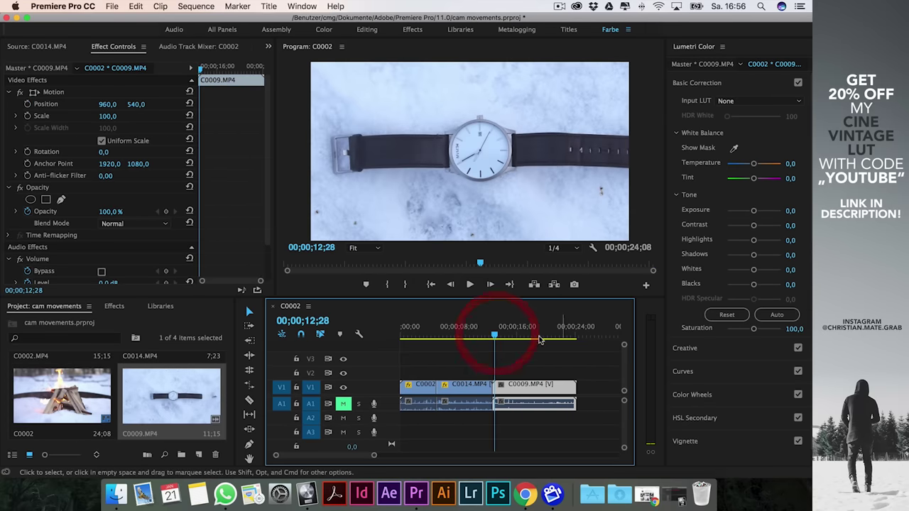
click(451, 285)
click(452, 285)
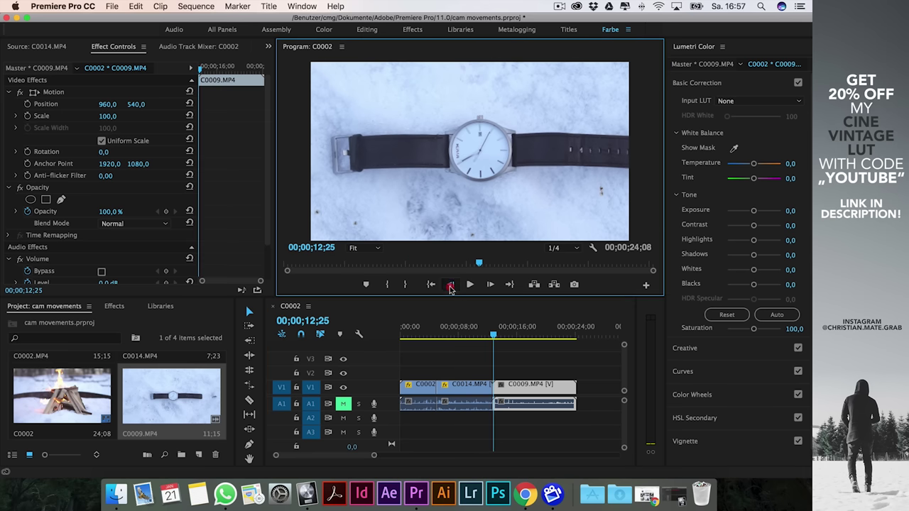
click(451, 287)
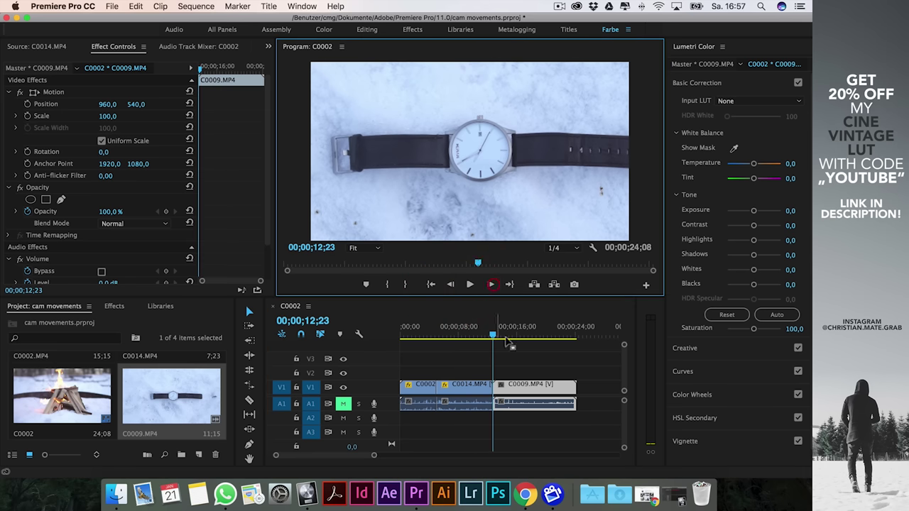
Select C0009 and view its Motion properties at Scale 100, Rotation 0
click(519, 392)
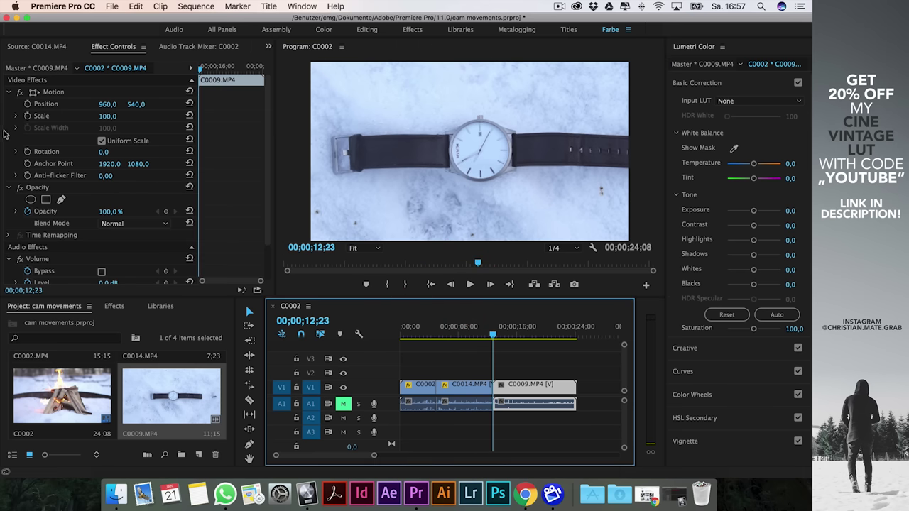
click(103, 121)
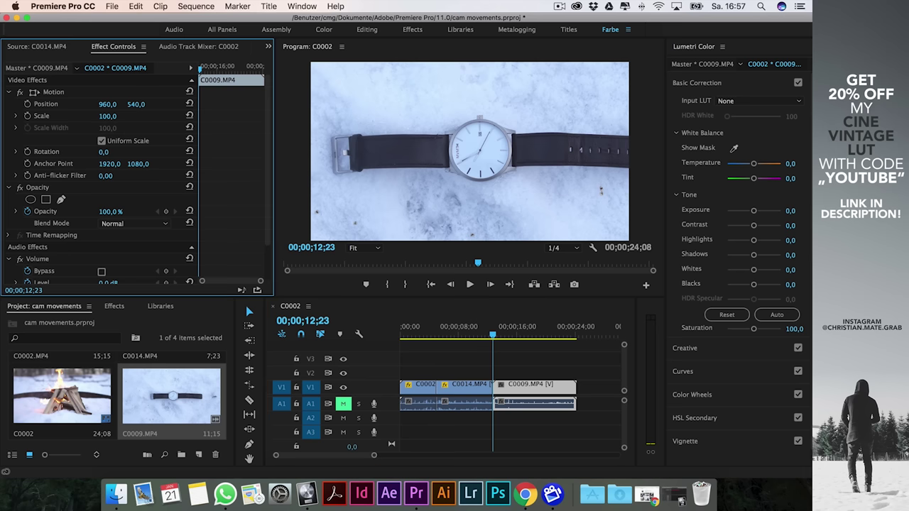
click(369, 277)
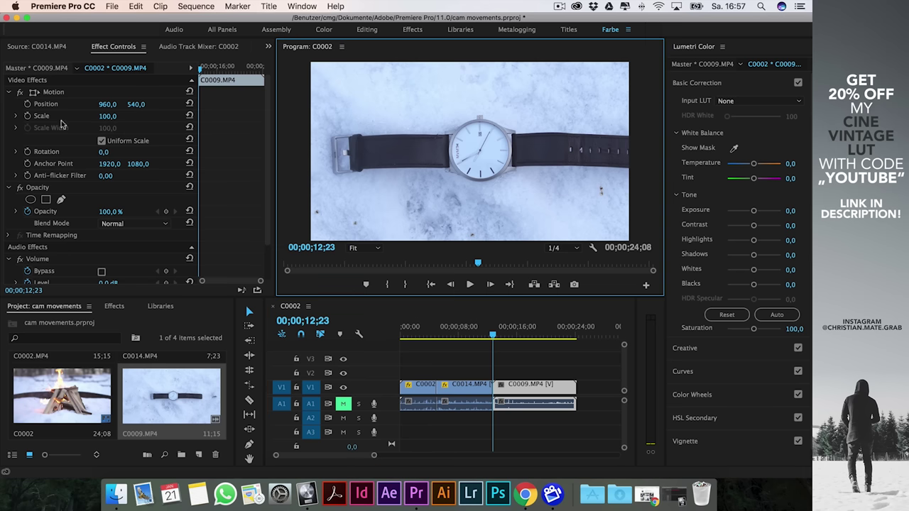
Scale the watch clip to 70 and set a starting Rotation keyframe at -12°
drag(107, 115, 86, 115)
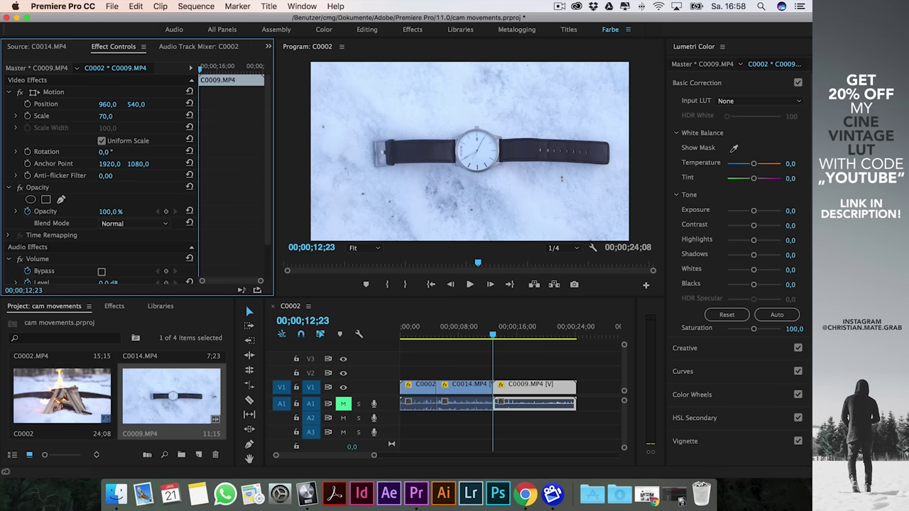
mouse_move(104, 151)
mouse_down()
mouse_move(135, 152)
mouse_move(90, 151)
mouse_move(99, 154)
mouse_up()
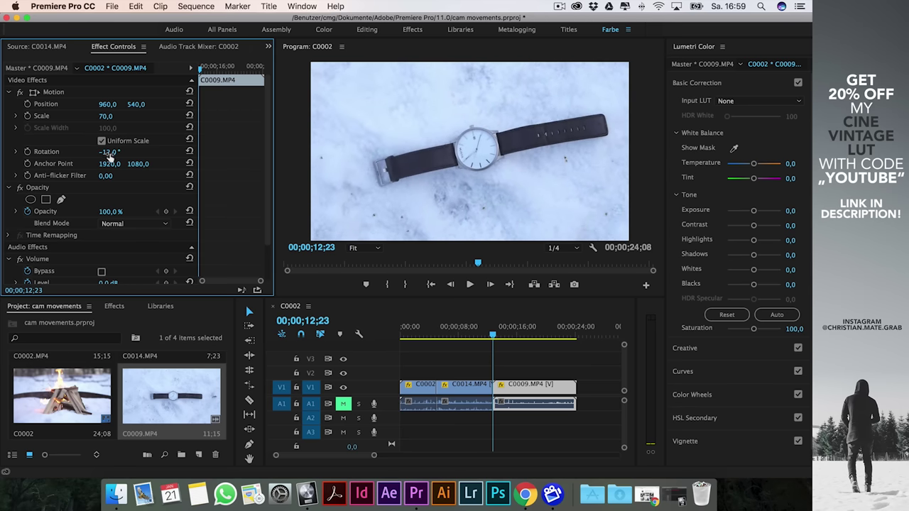
click(29, 154)
Rotate the watch clip to 13° at its end and play it back
drag(493, 336, 579, 336)
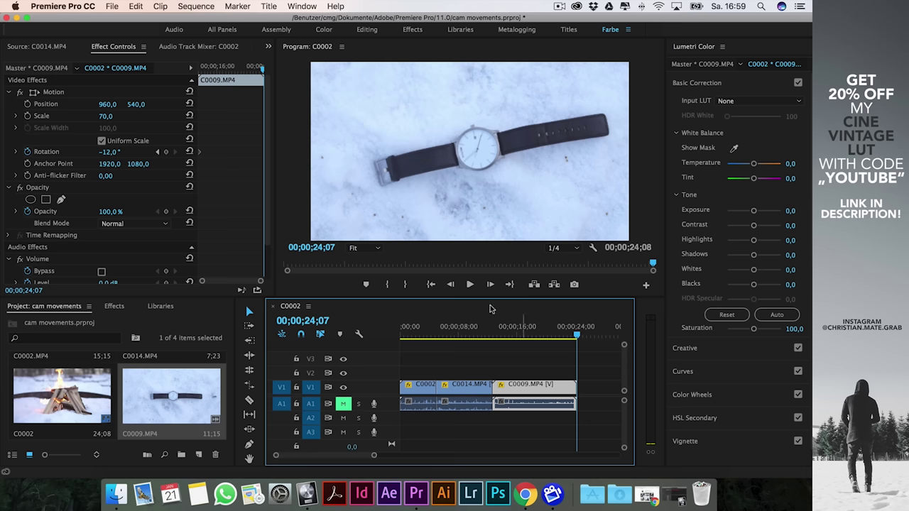
click(450, 284)
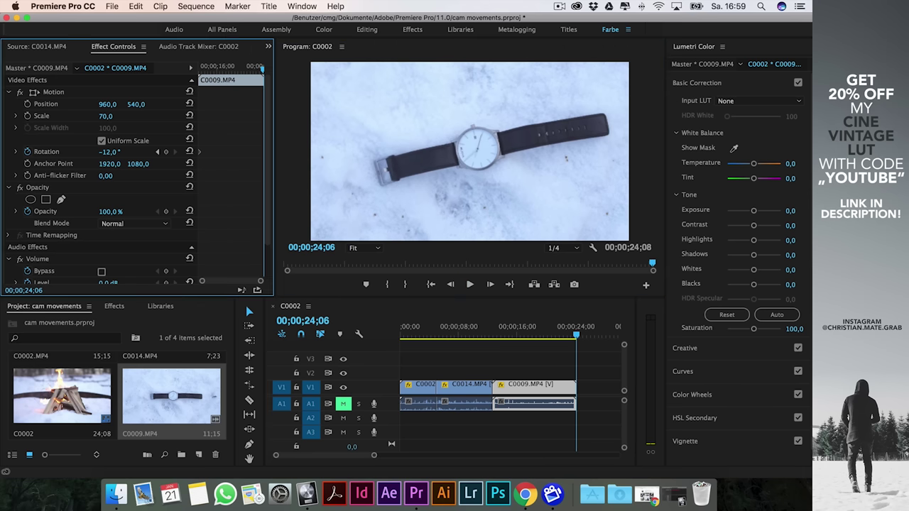
drag(107, 152, 125, 152)
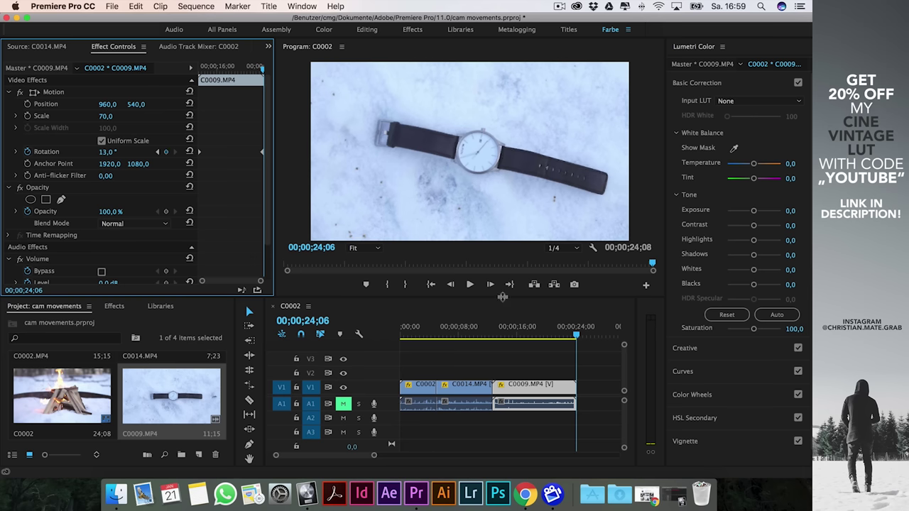
click(490, 334)
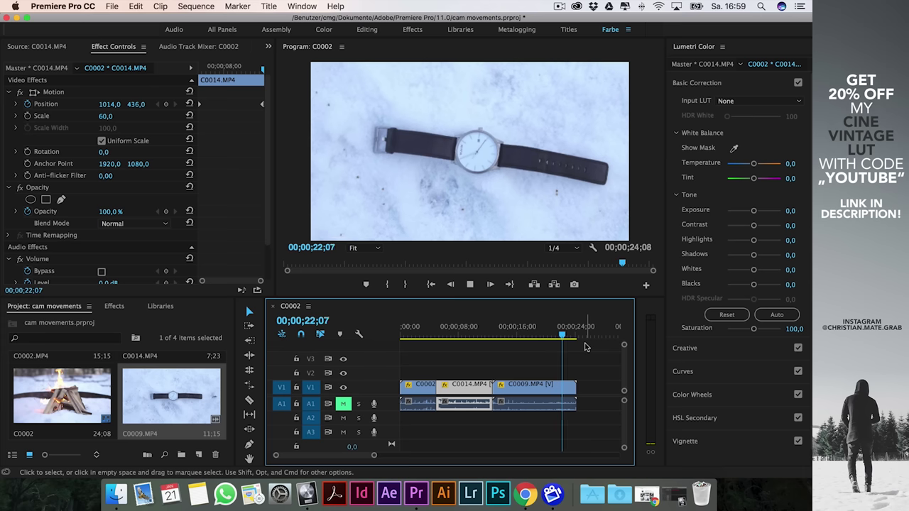
Set a starting Scale keyframe of 70 on the watch clip's first frame
click(491, 327)
drag(491, 334, 494, 332)
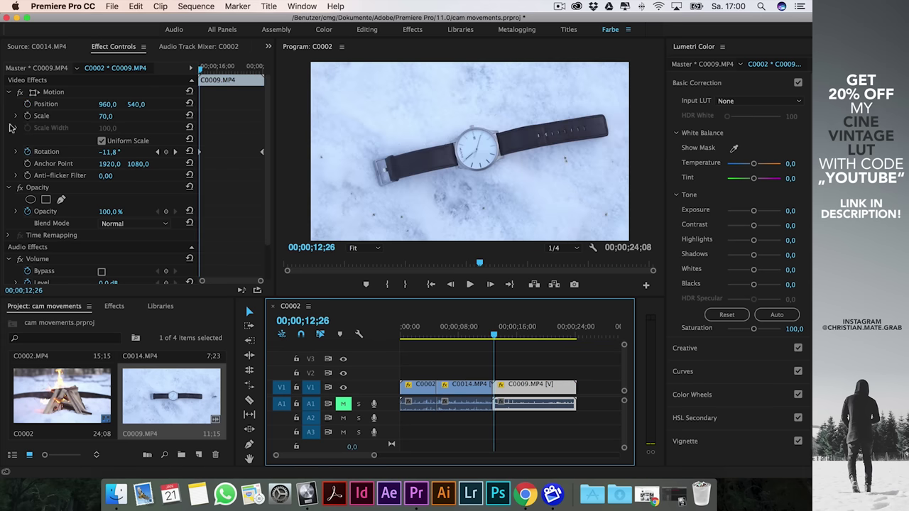
click(478, 264)
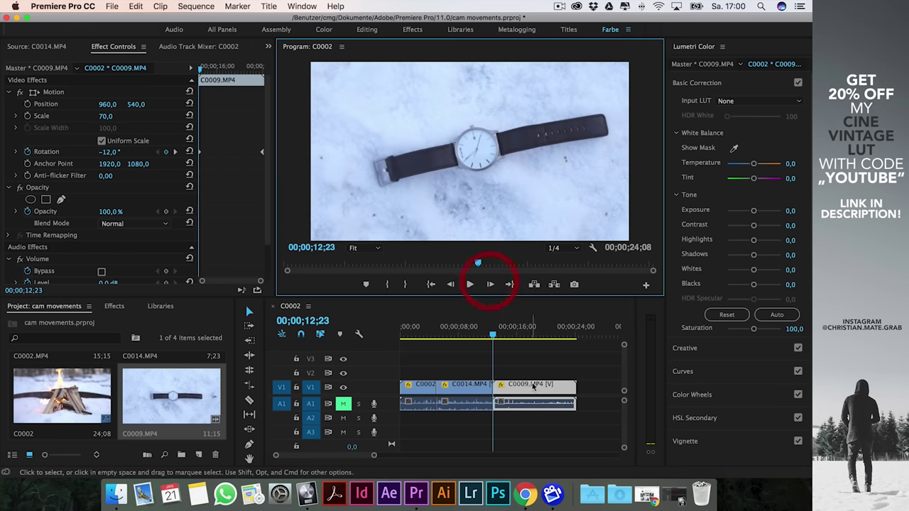
click(27, 117)
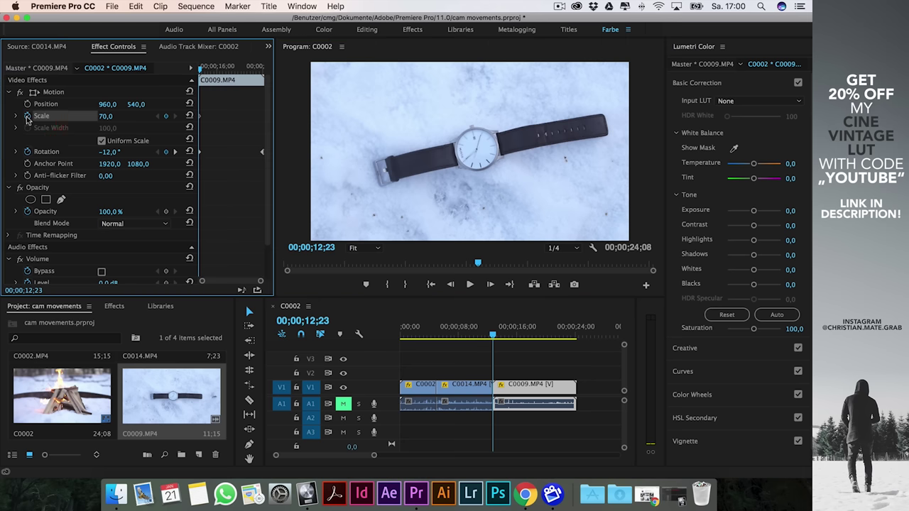
click(27, 116)
Set an ending Scale keyframe of 80 and preview the zoom with rotation
drag(494, 334, 576, 334)
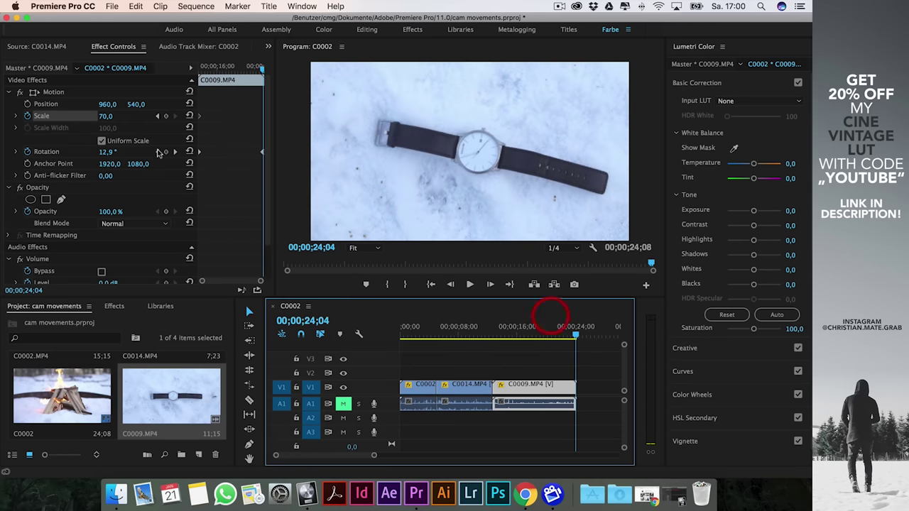
click(78, 154)
click(107, 117)
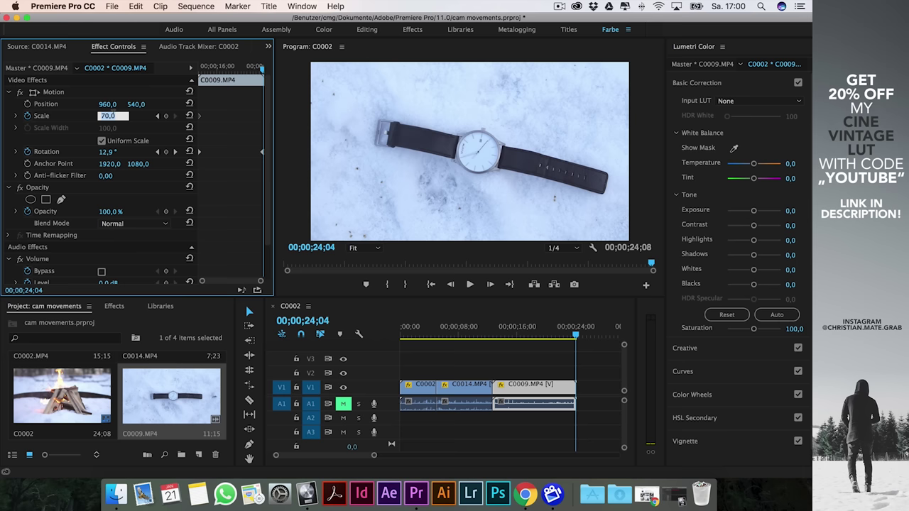
text(80)
key(Return)
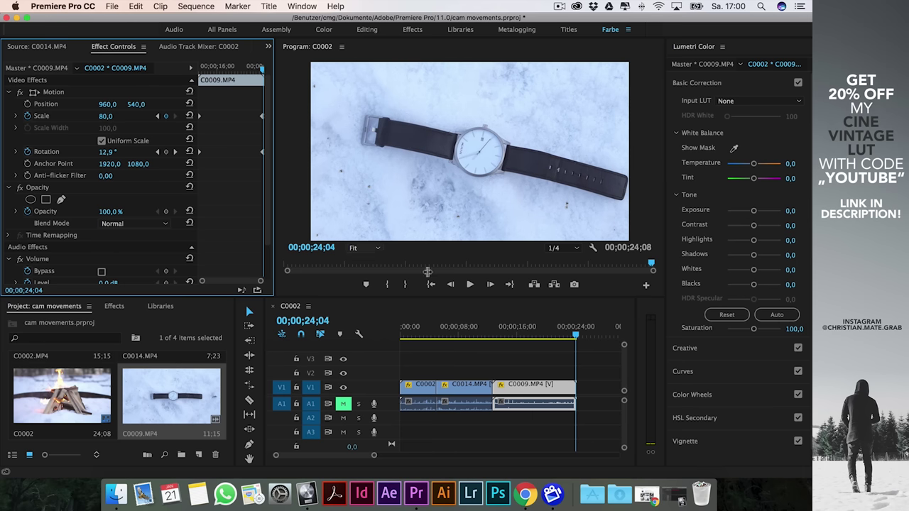
click(492, 336)
drag(492, 336, 495, 341)
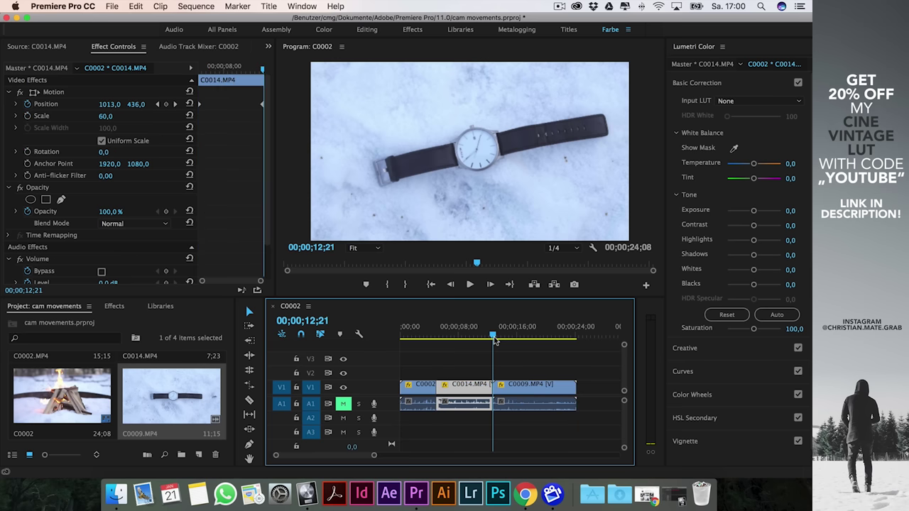
key(space)
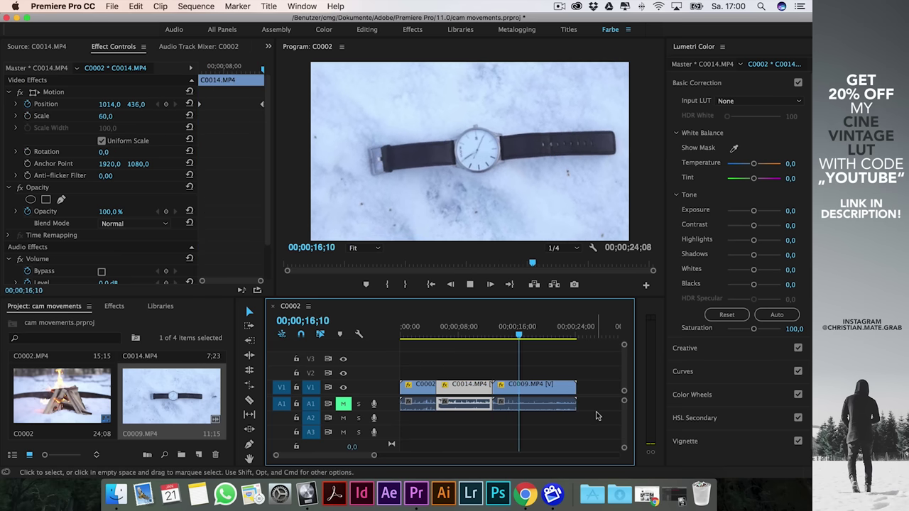
Create a new adjustment layer at the start of the sequence
key(Home)
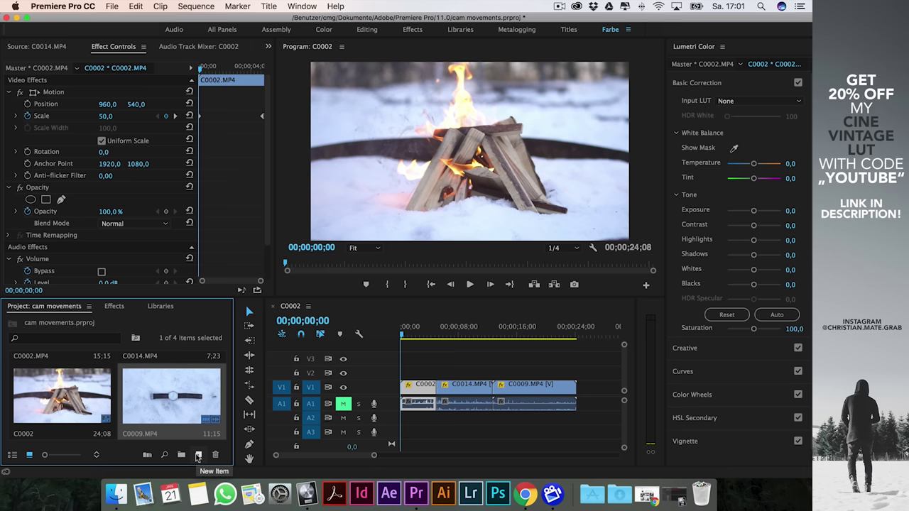
click(198, 456)
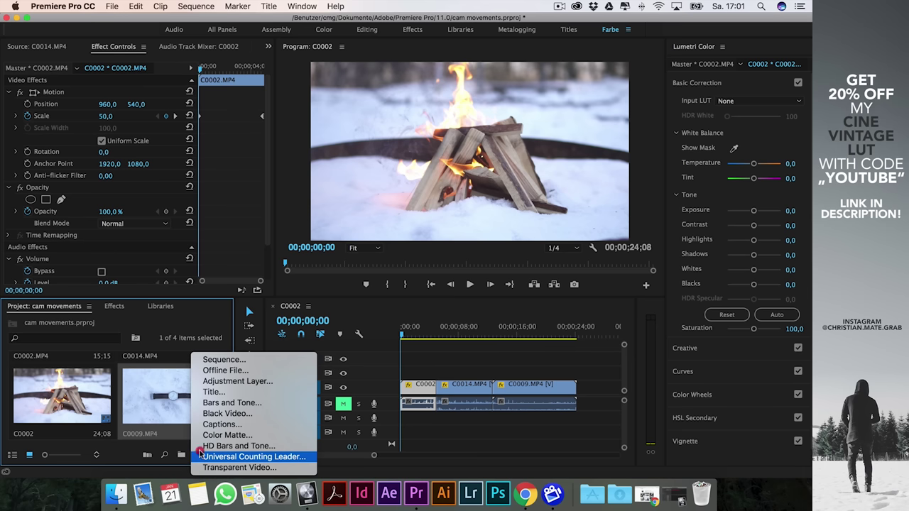
click(223, 384)
click(476, 290)
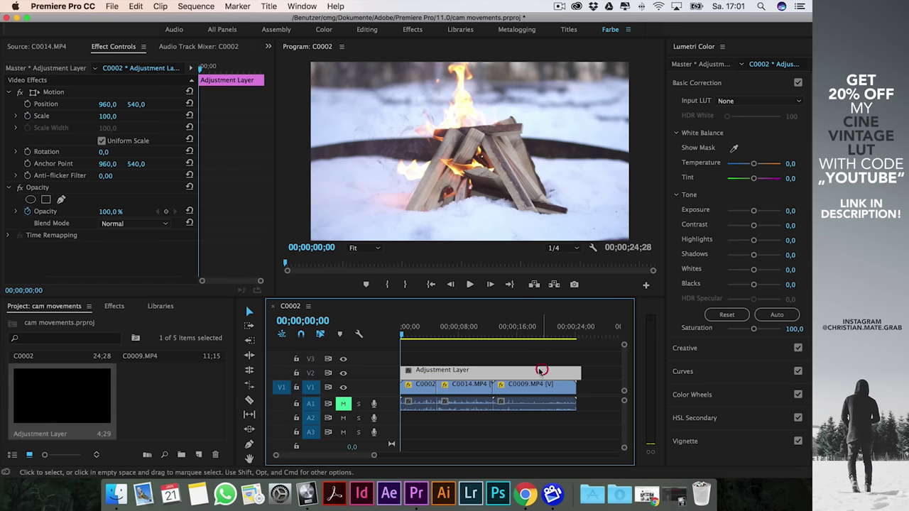
Apply the Cine Vintage input LUT to the adjustment layer and preview the grade
click(755, 101)
click(564, 133)
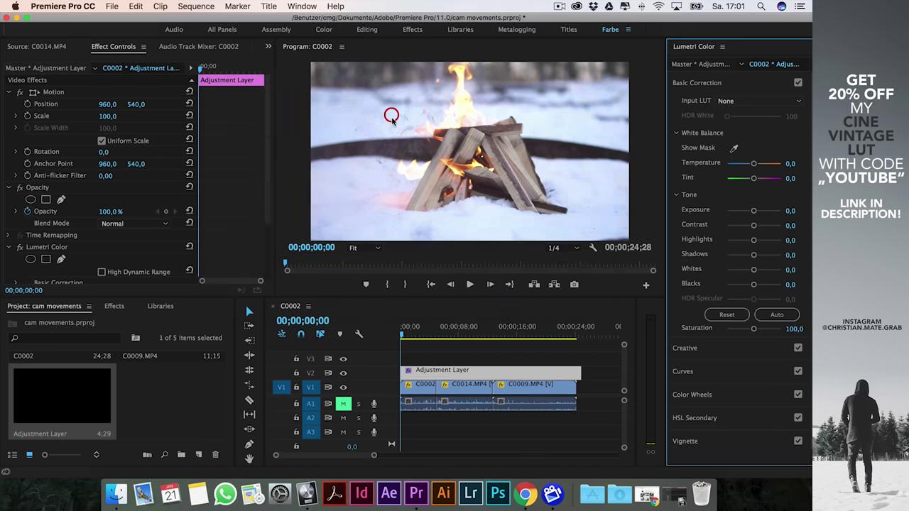
click(563, 369)
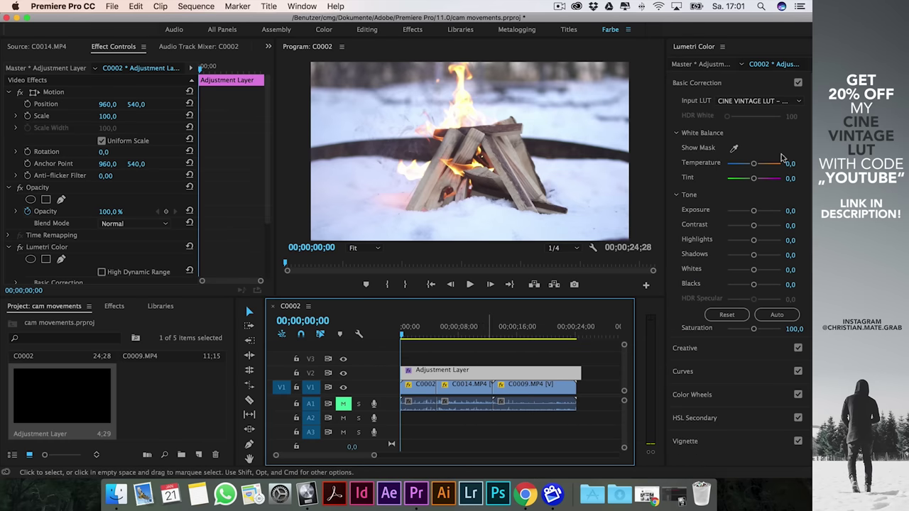
drag(419, 328, 405, 328)
click(429, 373)
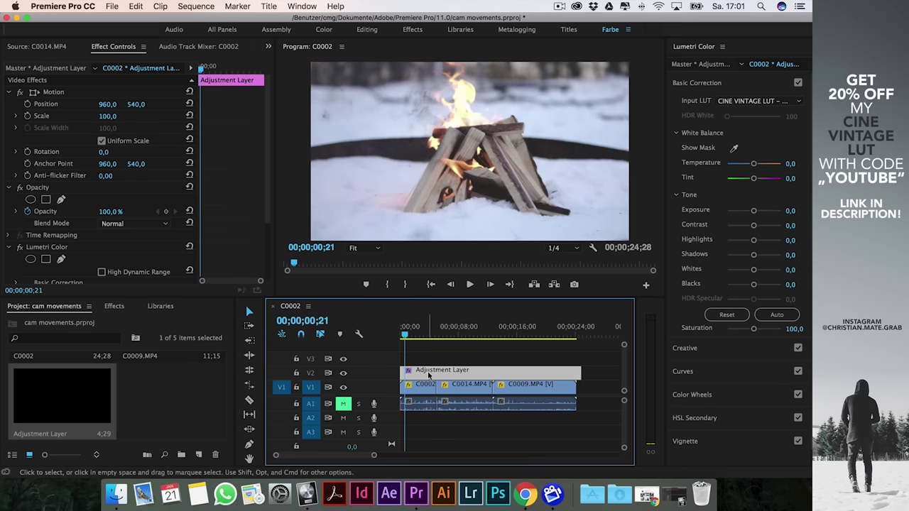
Add 2K_235.png letterbox bars above the adjustment layer, stretched across the whole sequence
drag(455, 105, 669, 105)
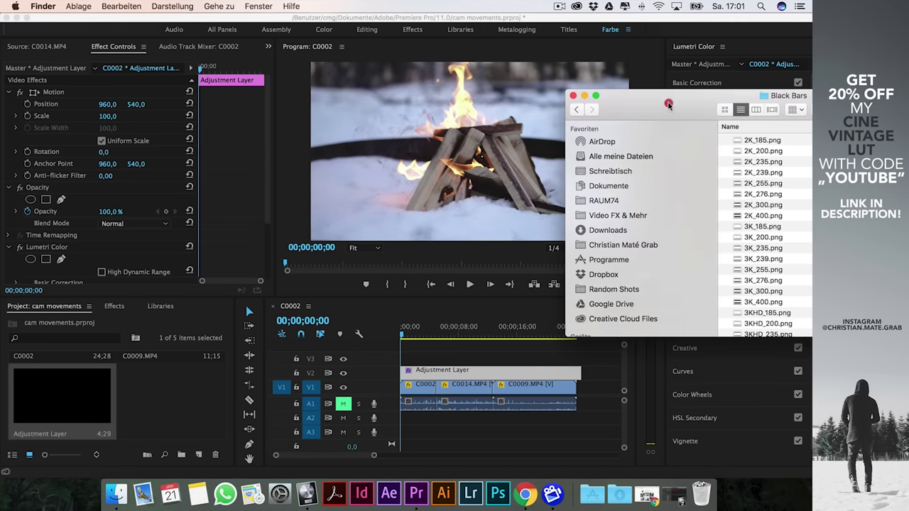
drag(760, 162, 424, 356)
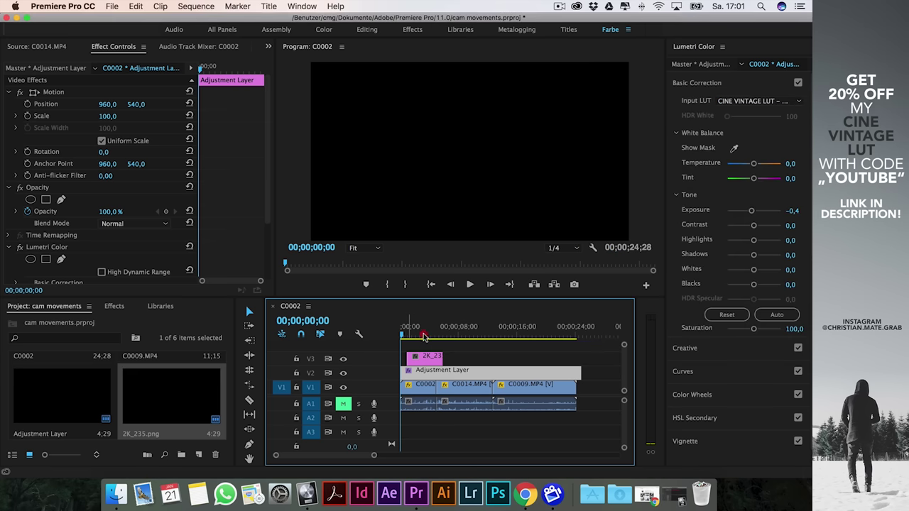
click(420, 334)
click(423, 356)
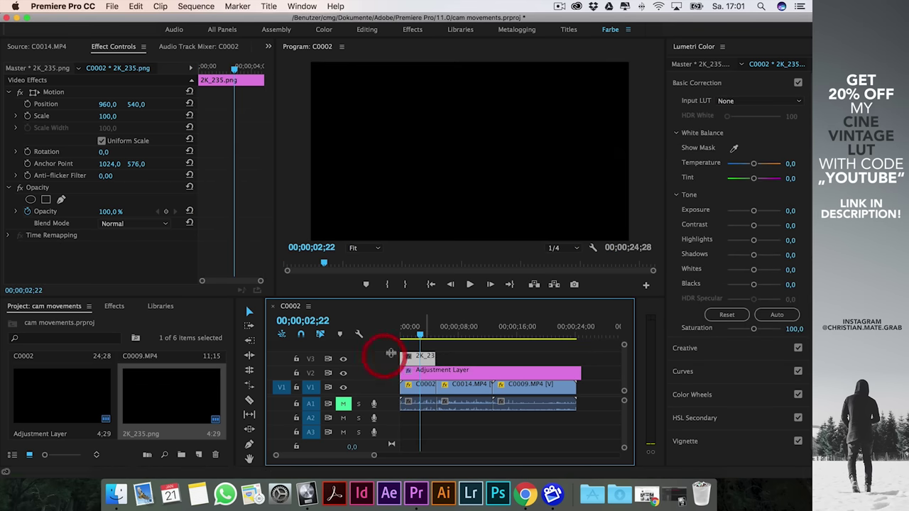
drag(434, 356, 581, 355)
key(Home)
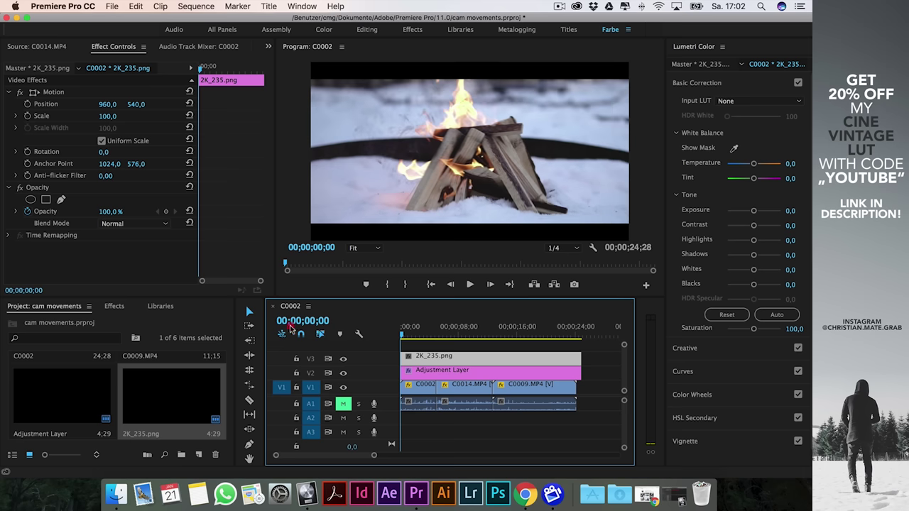
Drag the downloaded mp3 from the Dock's Downloads stack onto audio track A3
click(620, 495)
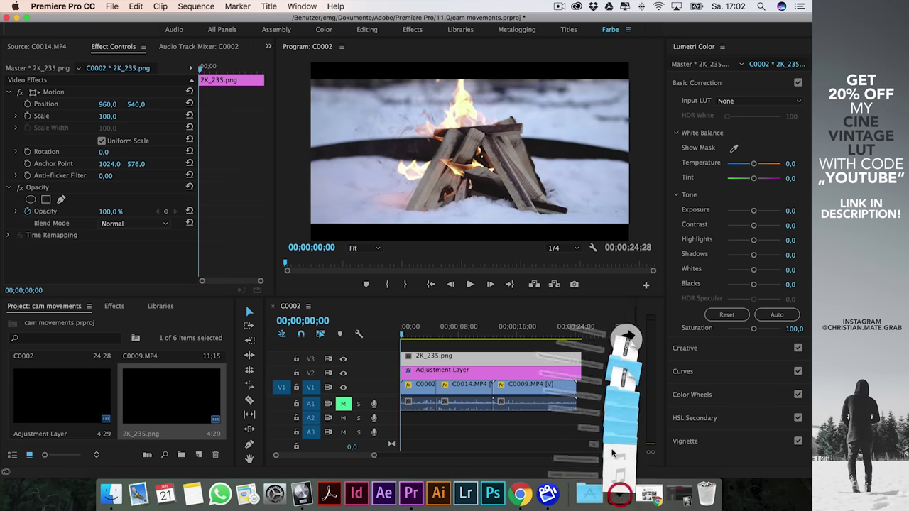
drag(612, 453, 412, 432)
click(416, 333)
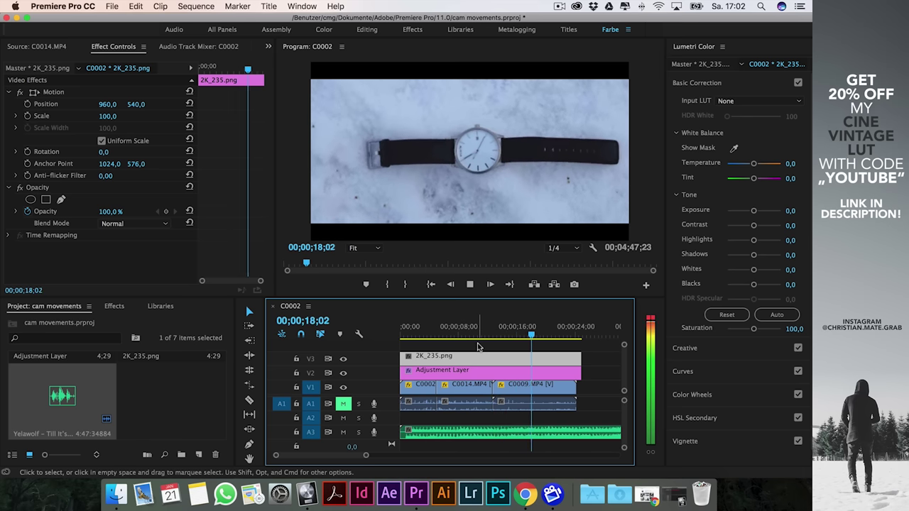
Stop playback and scroll through the Instagram profile's grid of snowy winter photos
key(space)
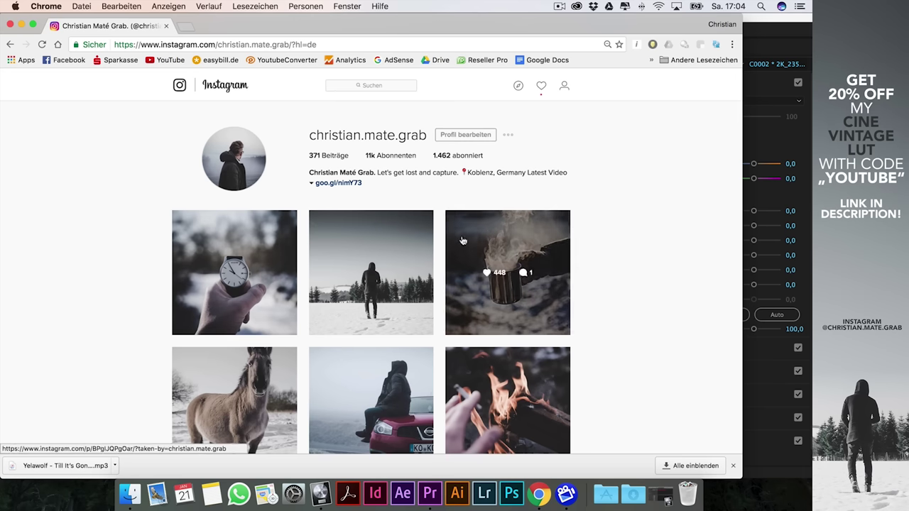
scroll(656, 223, down, 5)
scroll(656, 222, down, 4)
scroll(655, 223, up, 10)
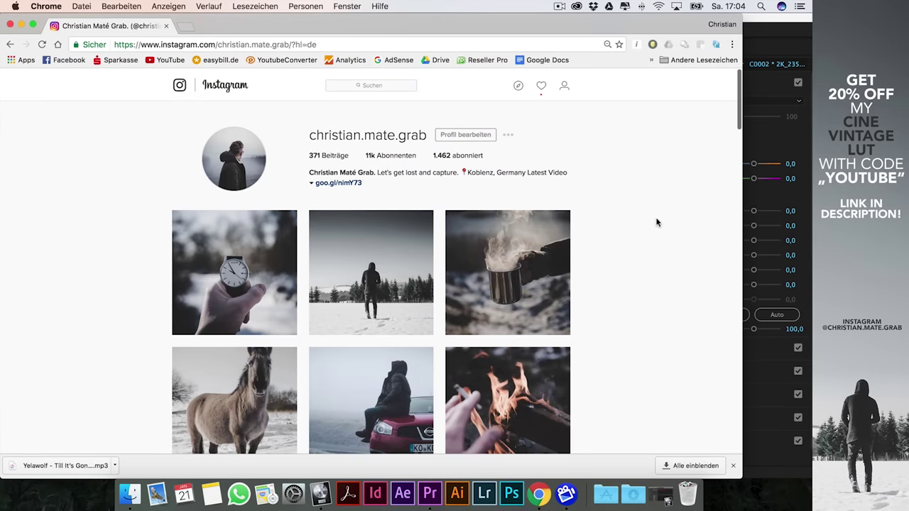